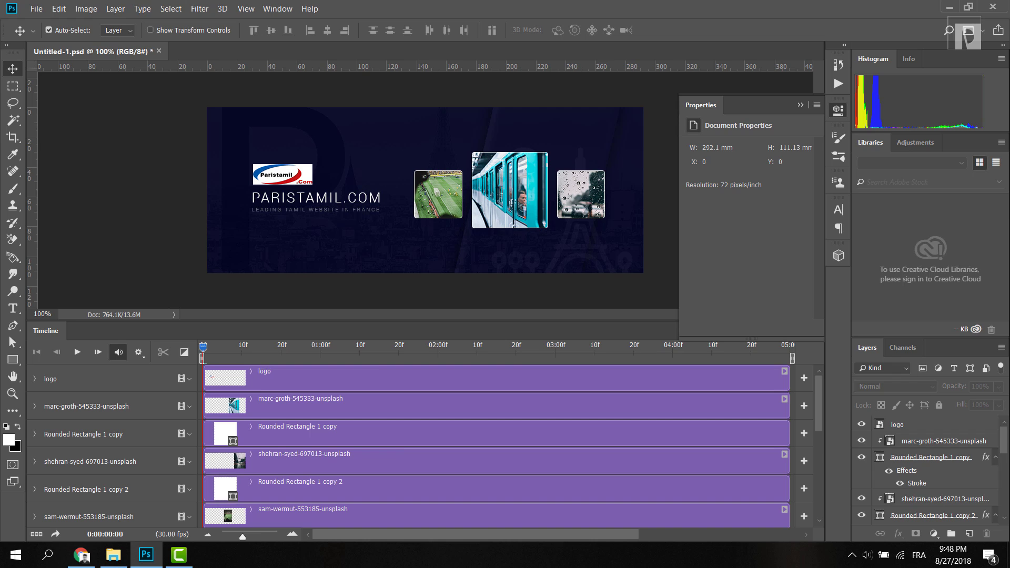
Enlarge the Layers panel so that more of the layer stack is shown.
scroll(1006, 431, down, 3)
scroll(1005, 410, up, 3)
drag(901, 337, 901, 261)
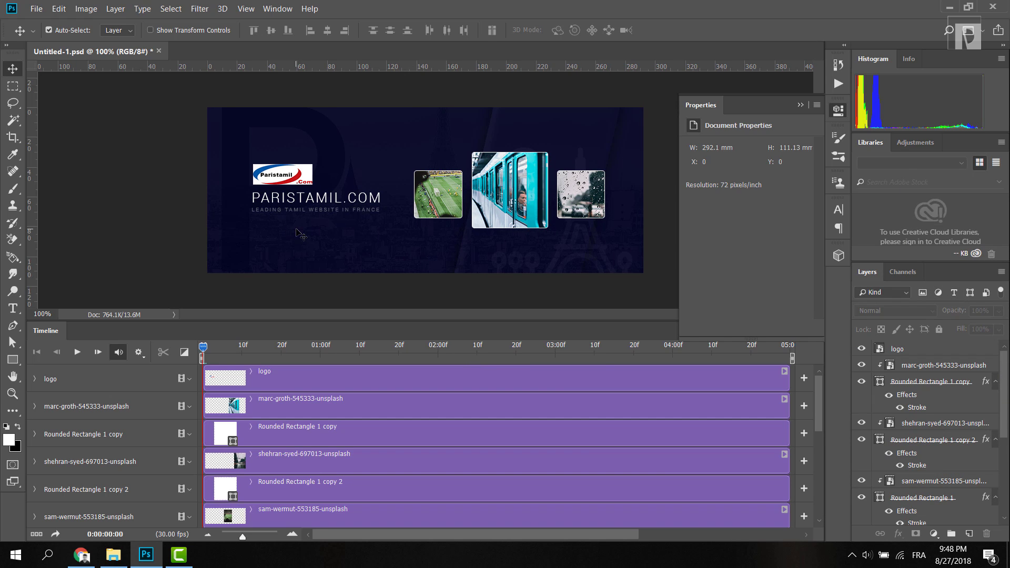
Group the alexander-614145-unsplash photo layer with the Rectangle 1 layer.
click(284, 176)
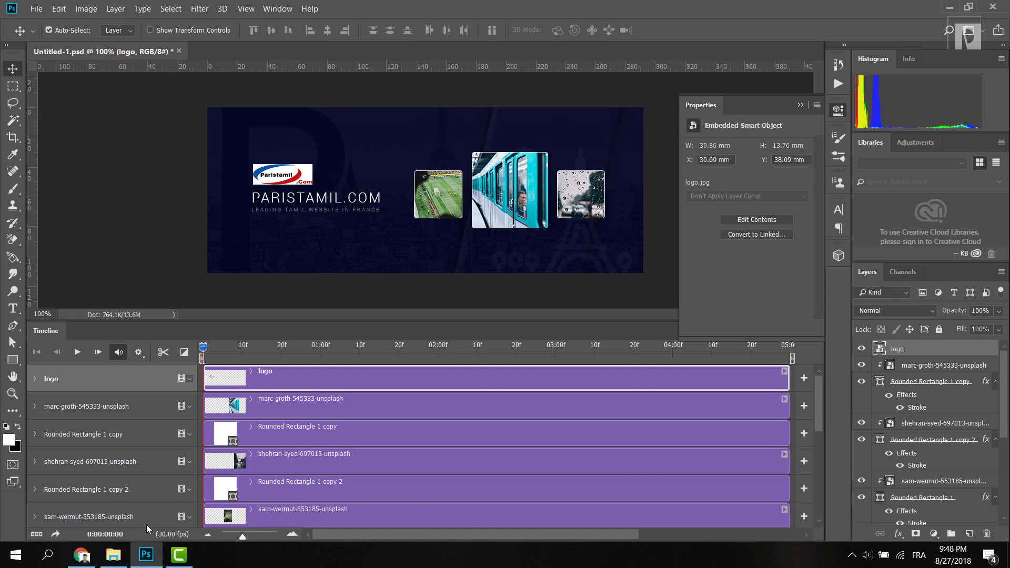
drag(818, 418, 814, 508)
click(64, 496)
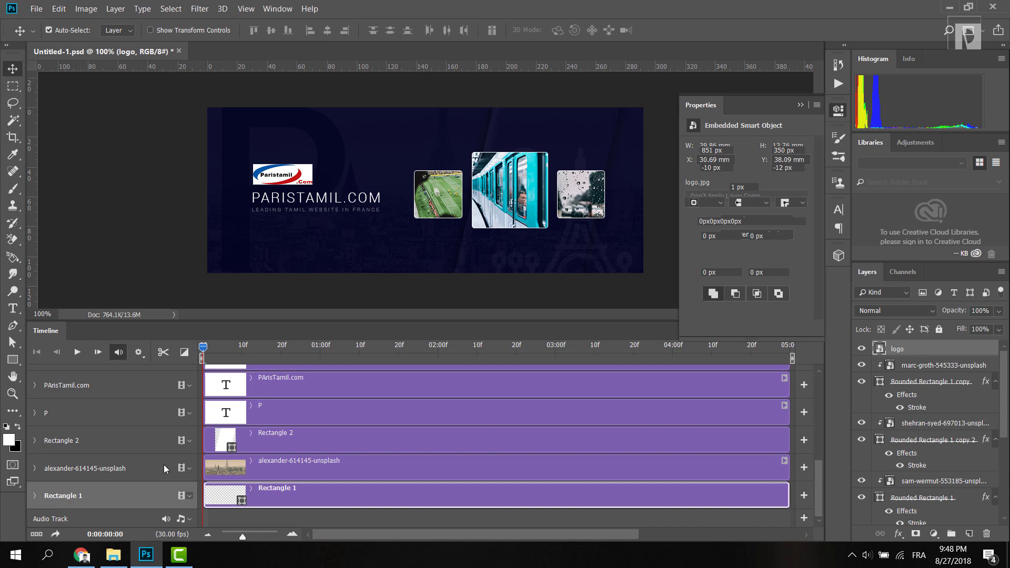
click(249, 471)
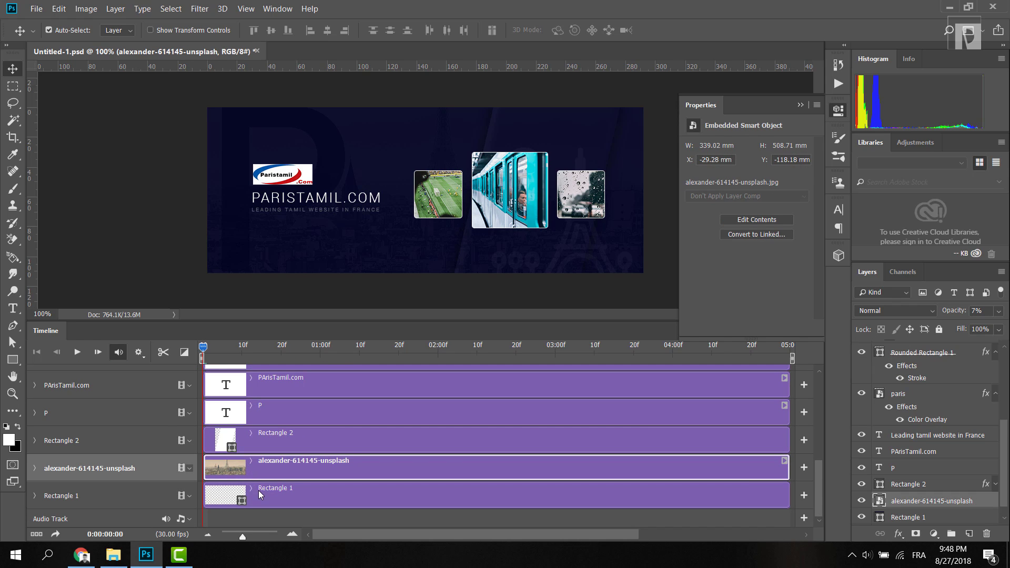
scroll(1001, 487, down, 1)
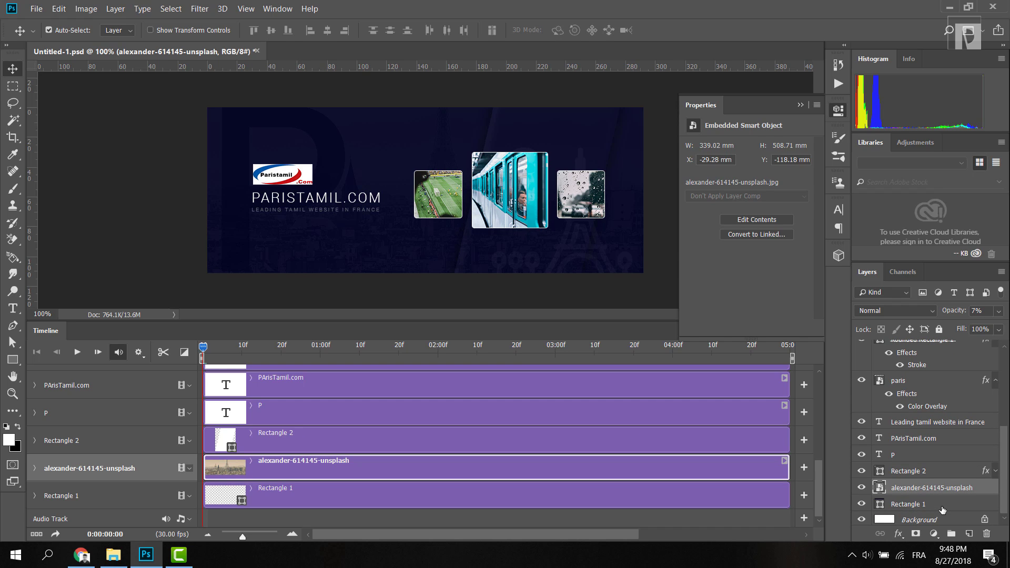
ctrl+click(943, 506)
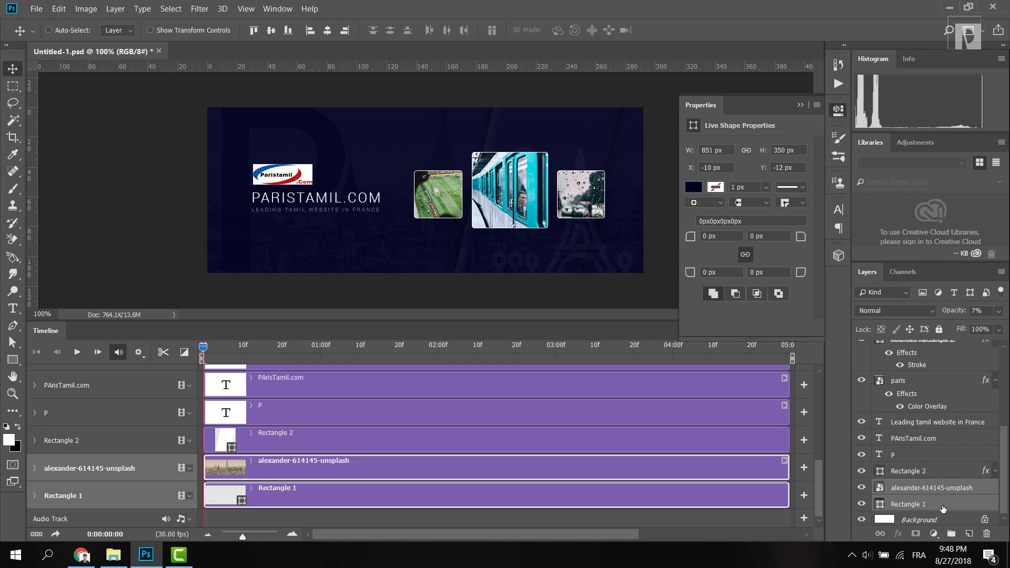
key(ctrl+g)
Rename the new group to bg and move the Rectangle 2 layer into it.
double_click(917, 502)
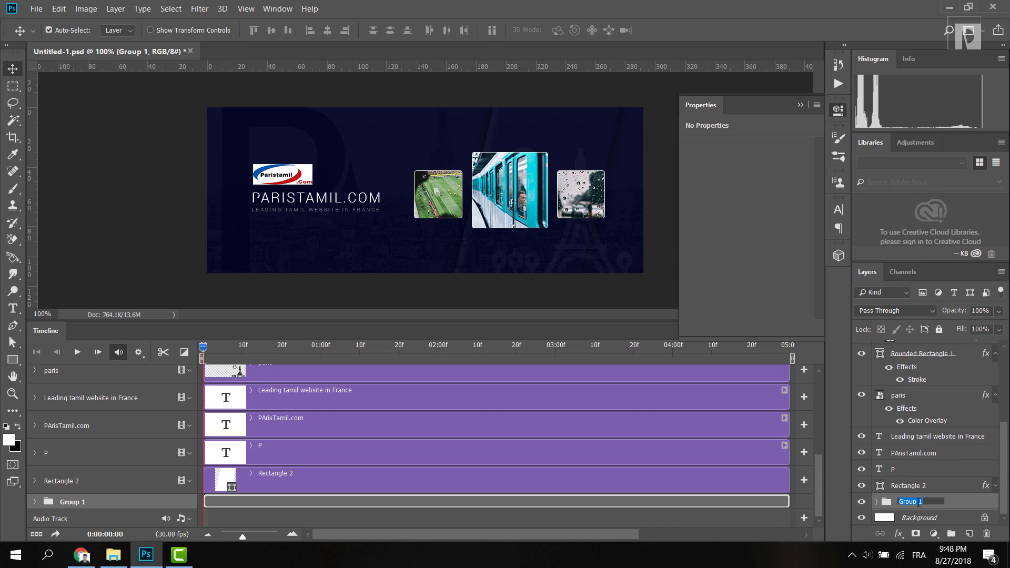
text(bg)
key(Return)
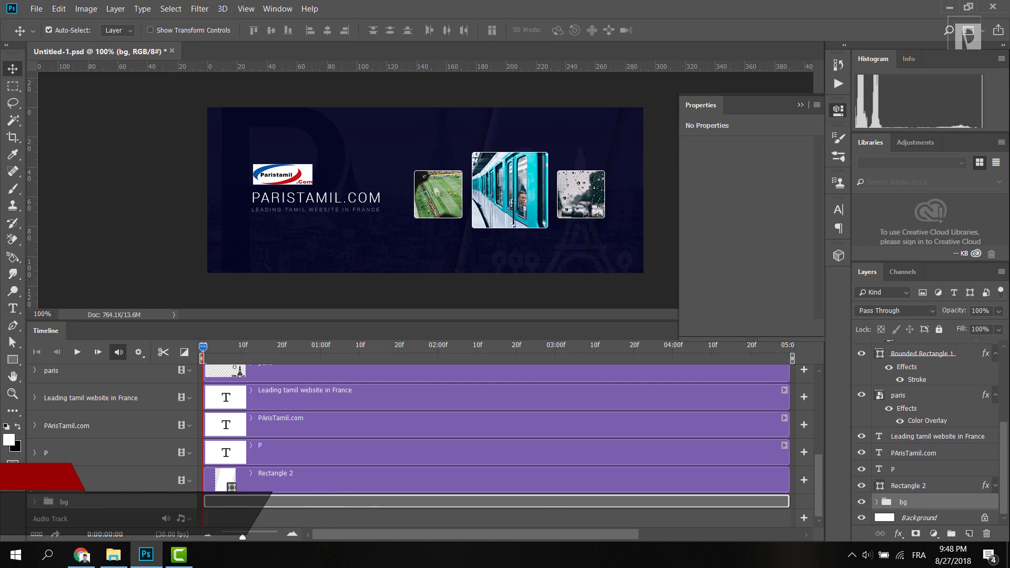
click(285, 480)
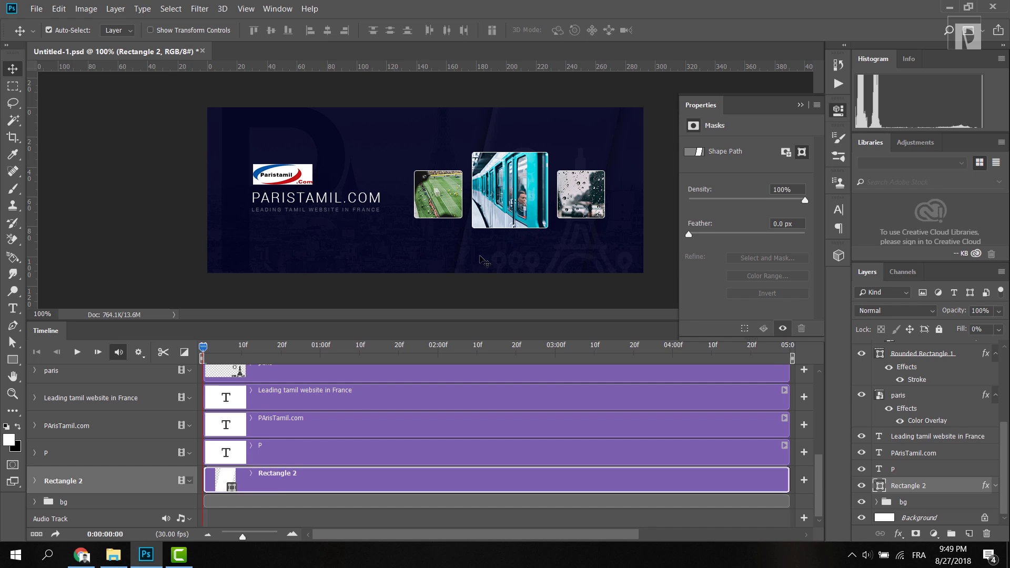
drag(922, 489, 919, 503)
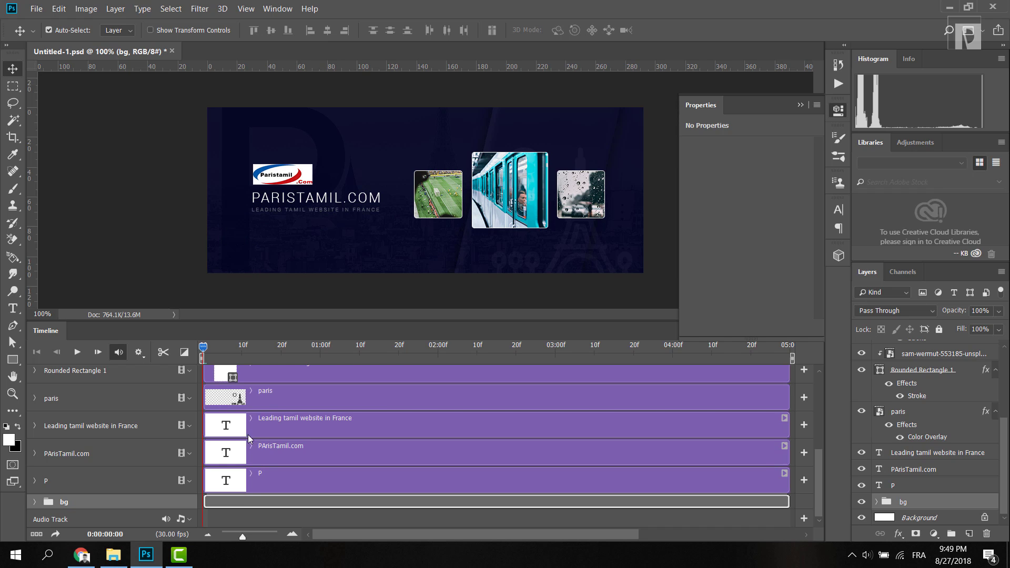
Convert the PArisTamil.com text layer to a smart object.
click(273, 450)
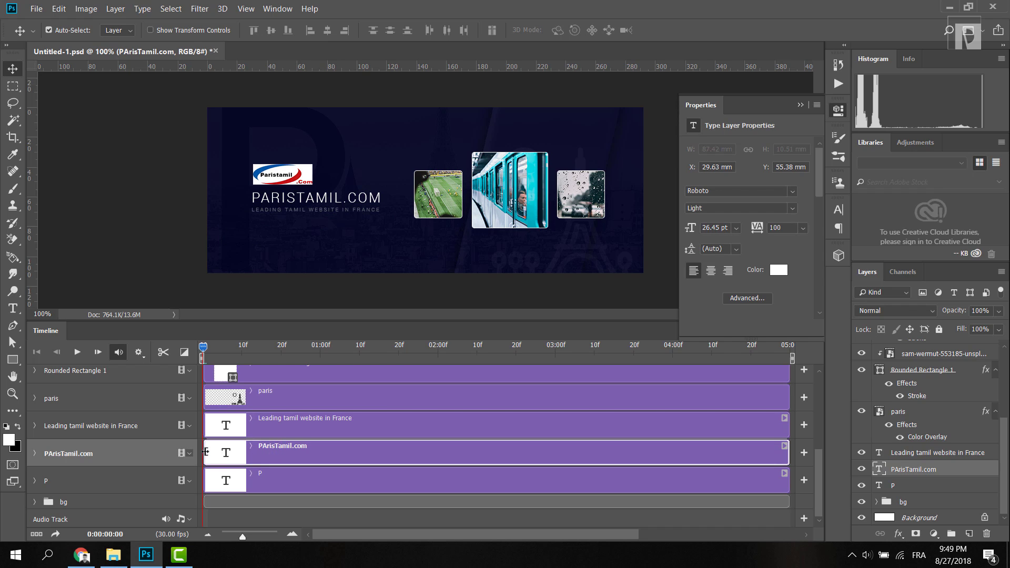
click(251, 472)
click(265, 421)
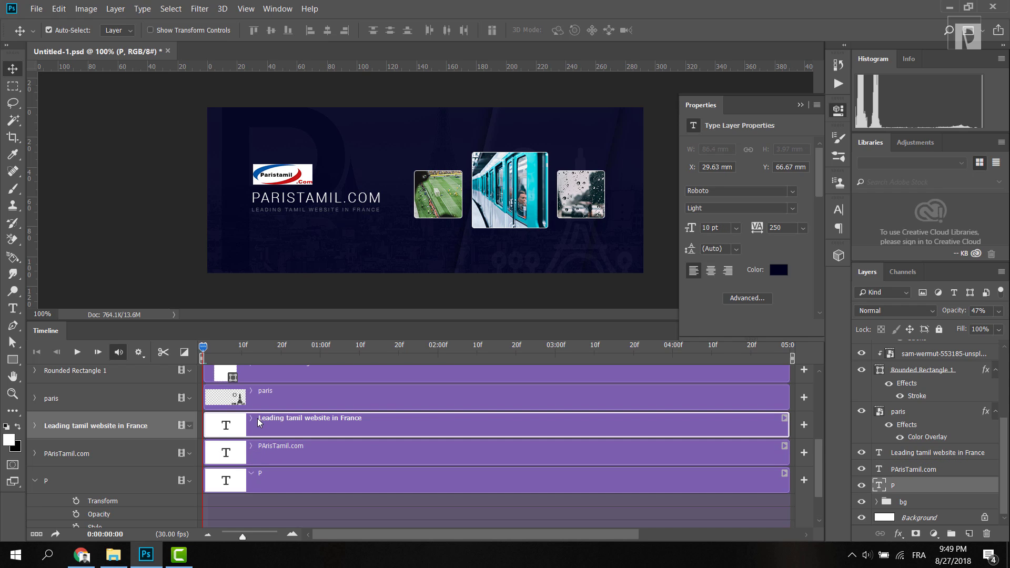
click(292, 450)
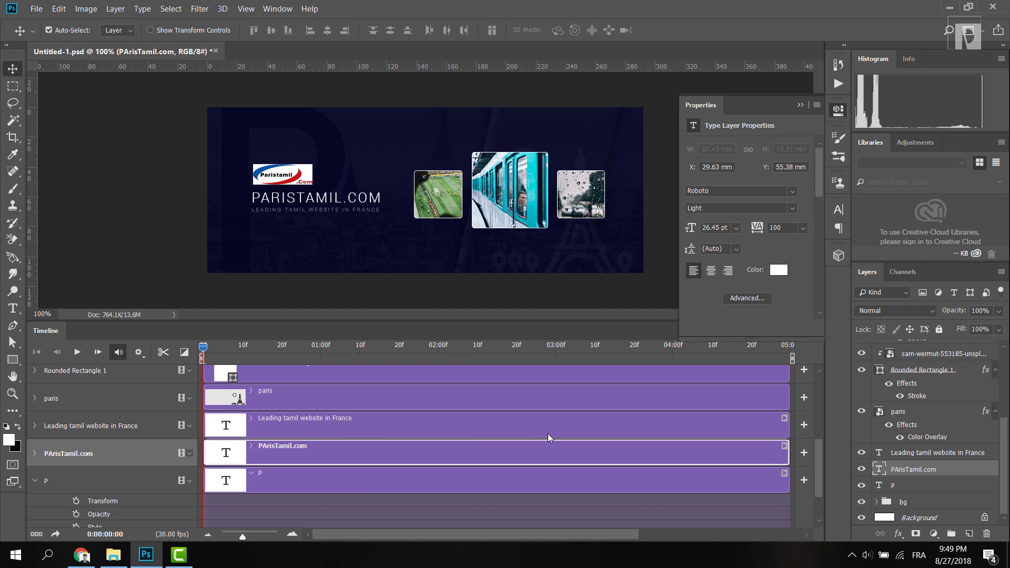
right_click(945, 466)
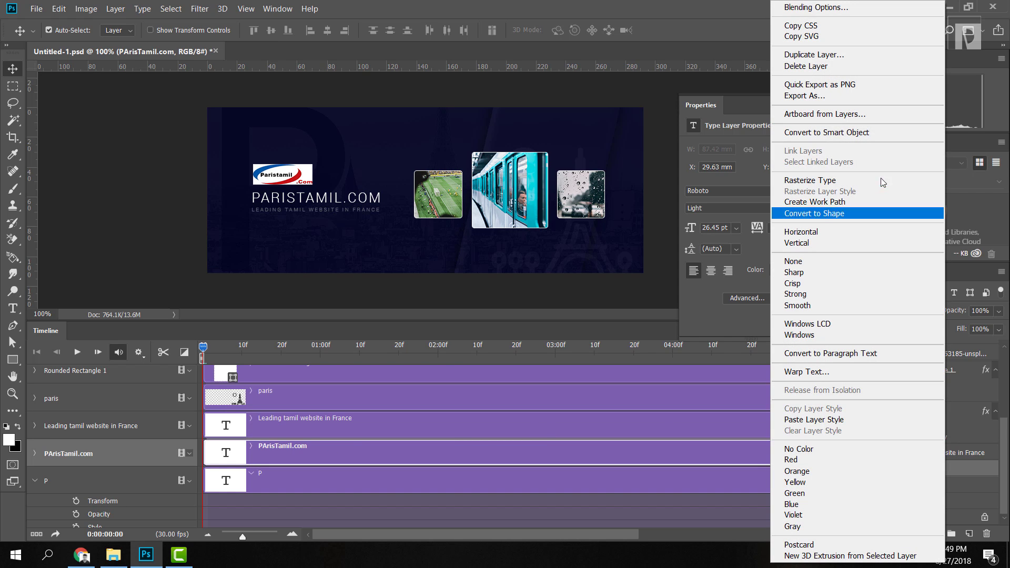
click(862, 134)
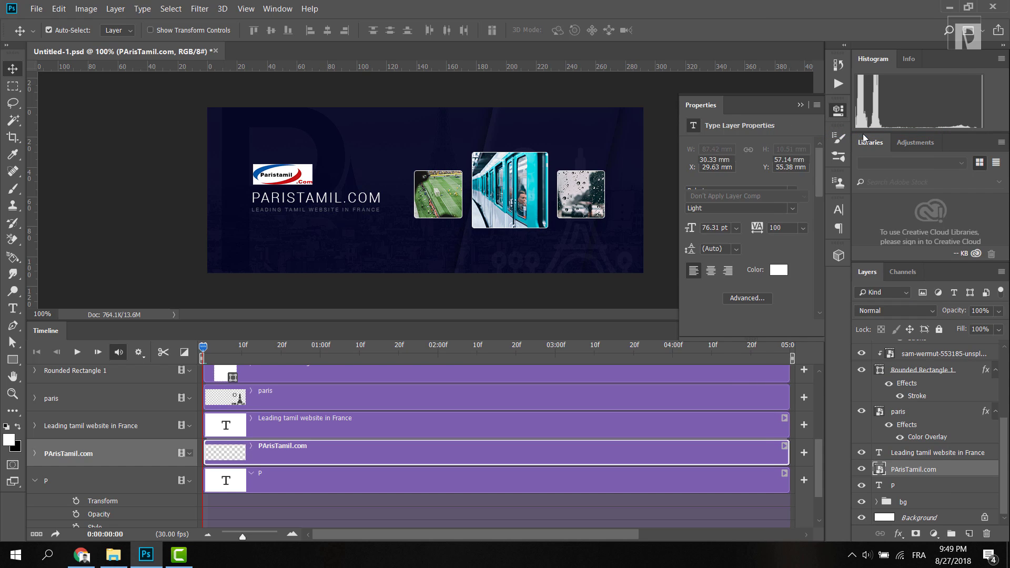
Enable Transform and Opacity keyframe animation for the PArisTamil.com layer at the first frame.
click(34, 453)
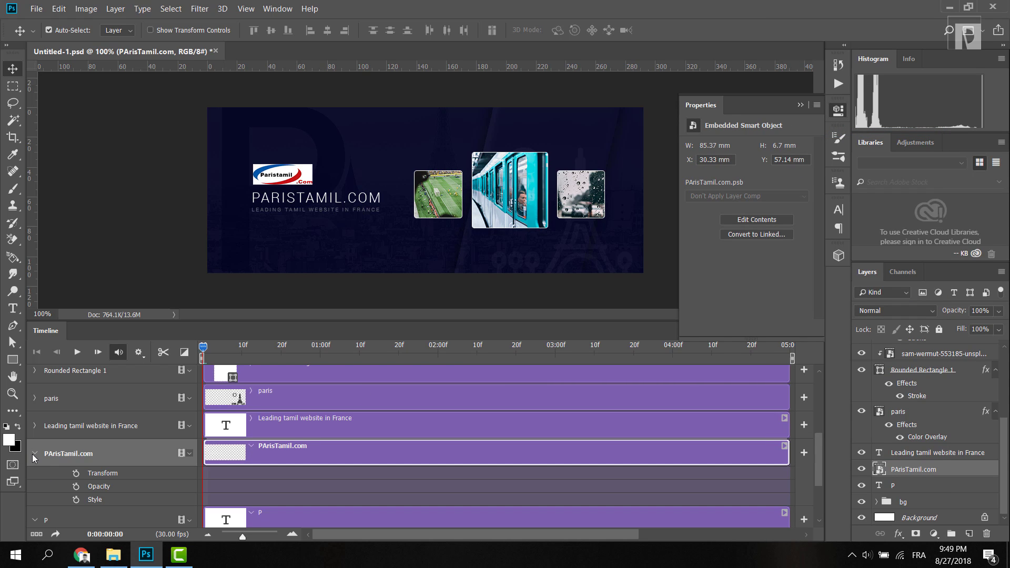
click(76, 473)
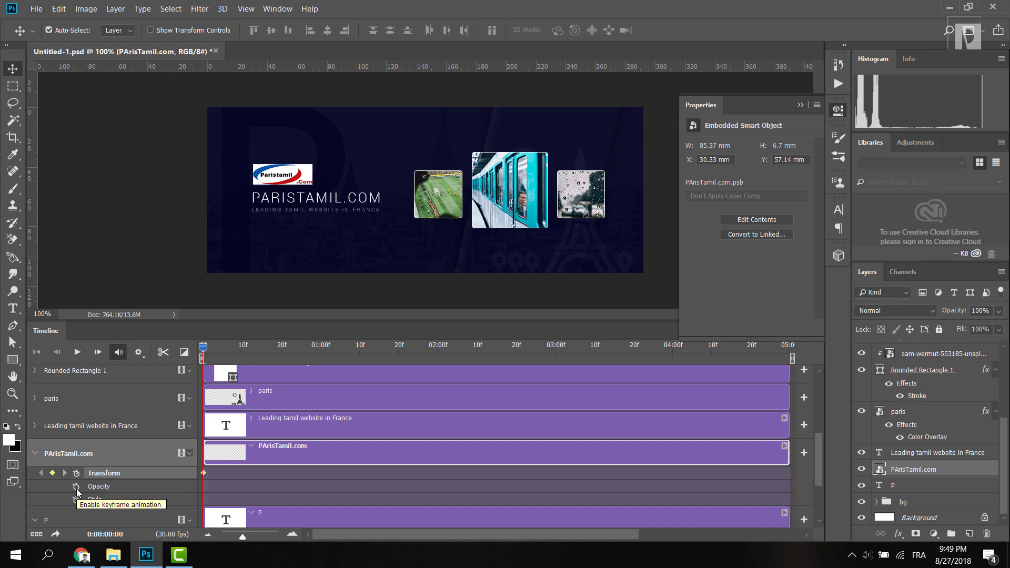
click(76, 487)
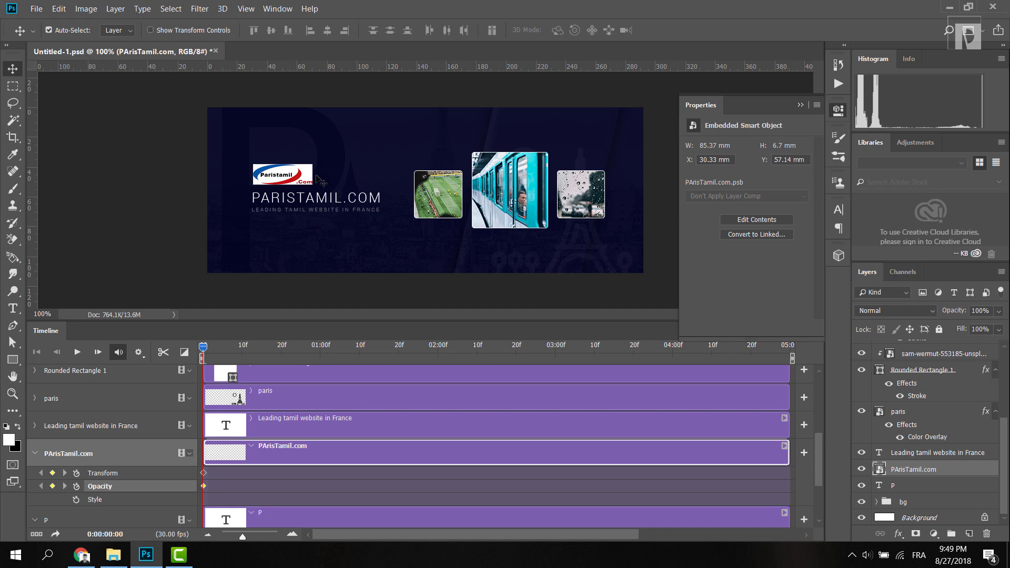
At the first frame, raise the PArisTamil.com title to a Y position of 44.45 mm and set its opacity to 0%.
click(327, 202)
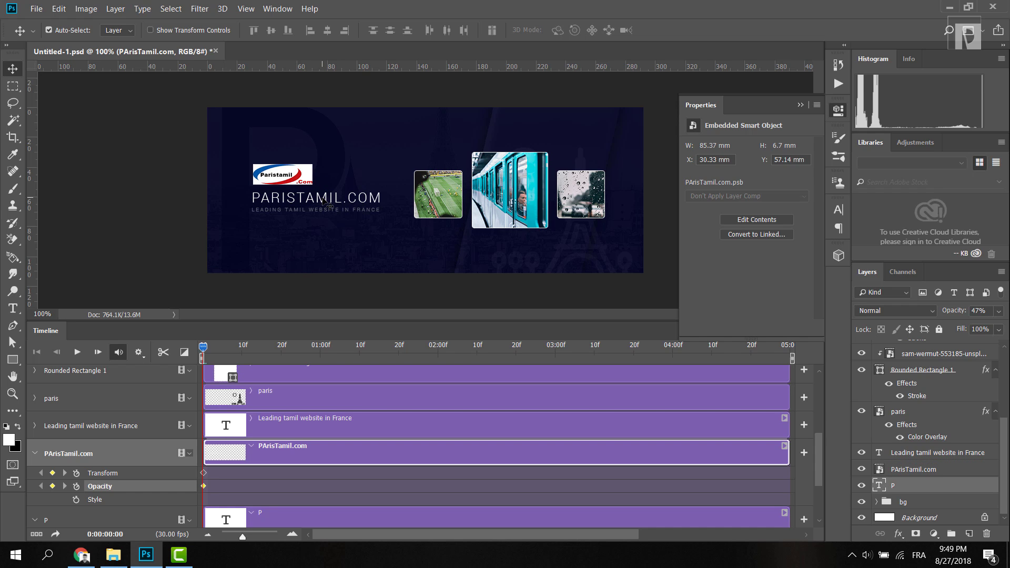
drag(332, 202, 332, 215)
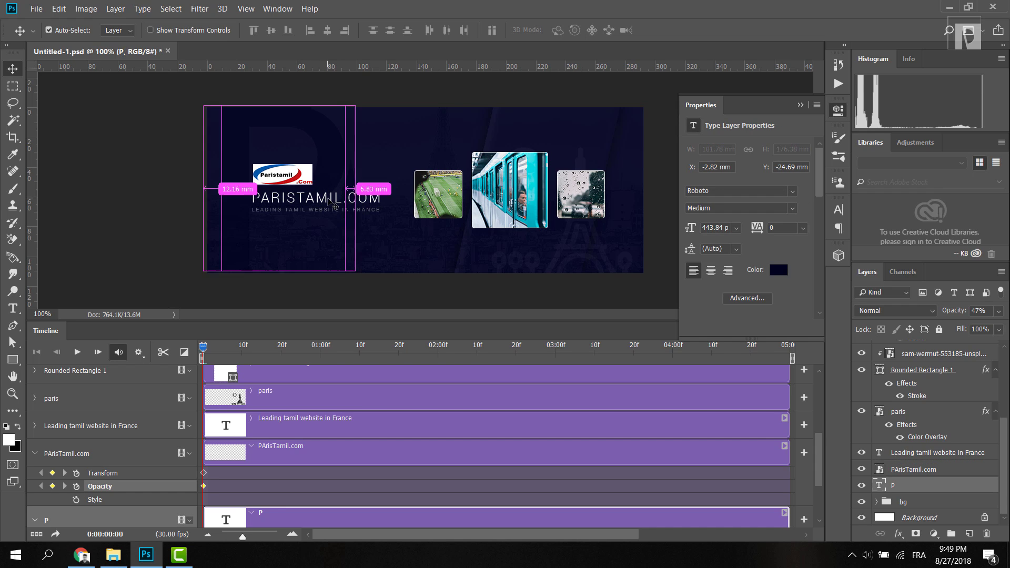
click(301, 445)
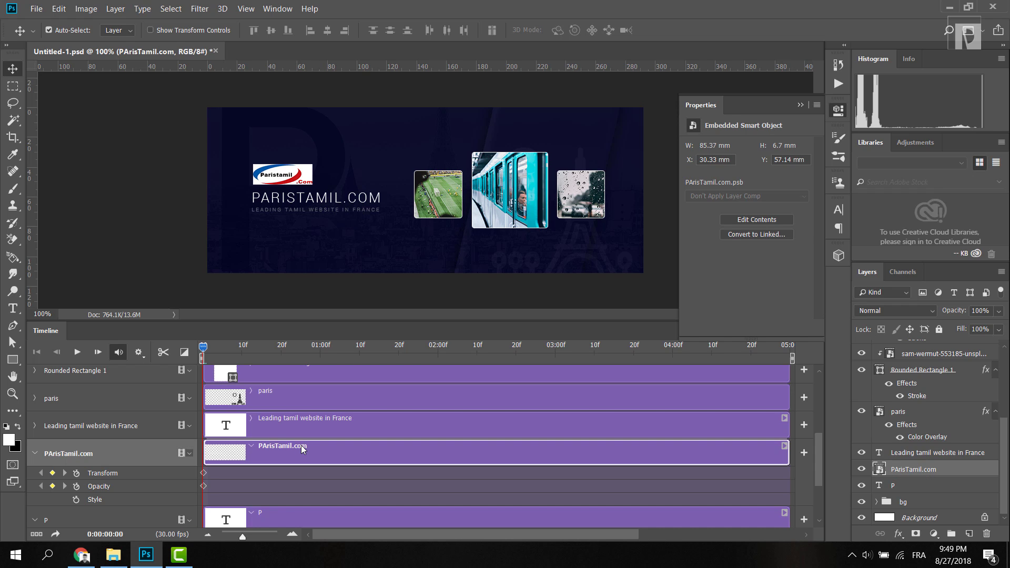
key(Up)
key(Up)
key(Up)
key(Up)
key(Up)
key(Up)
key(Up)
key(Up)
key(Up)
key(Up)
key(Up)
key(Up)
key(Up)
key(Up)
key(Up)
key(Up)
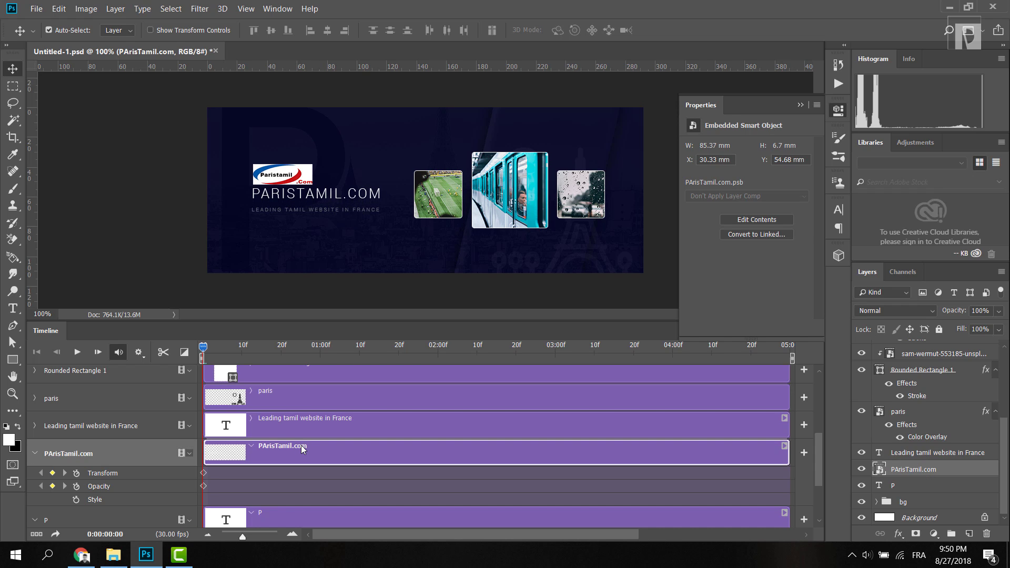
key(Up)
key(Up)
key(Up)
key(Up)
key(Up)
key(Up)
key(Up)
key(Up)
key(Up)
key(Up)
key(Up)
key(Up)
key(Up)
key(Up)
key(Up)
key(Up)
key(Up)
key(Up)
key(Up)
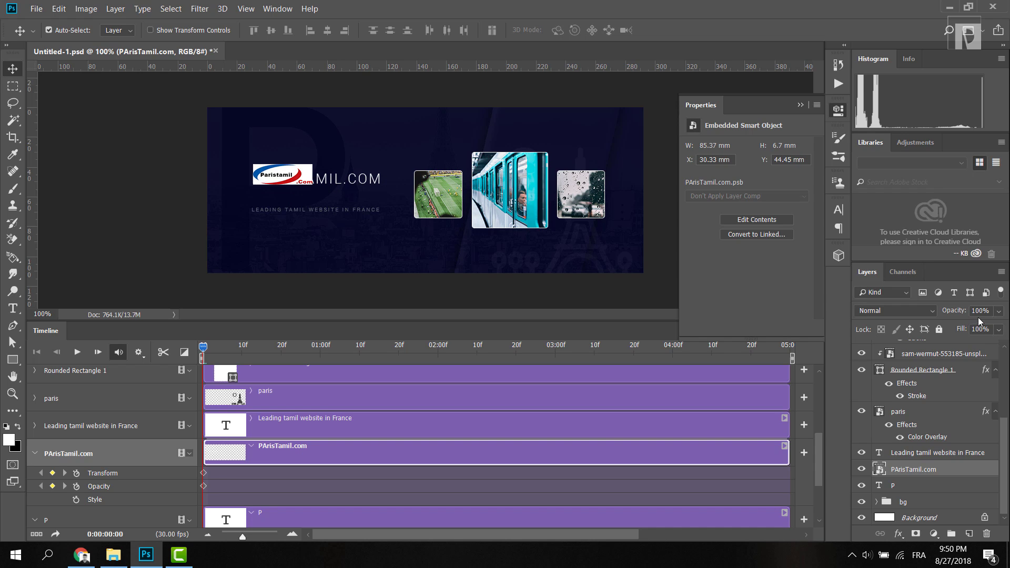
click(998, 311)
drag(980, 330, 843, 330)
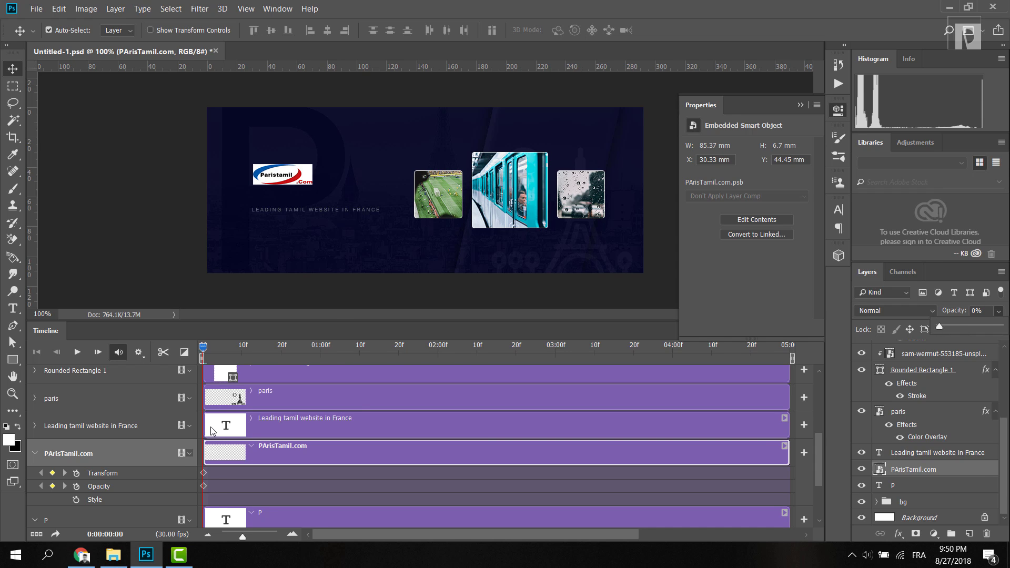
Enable Transform and Opacity keyframe animation for the "Leading tamil website in France" layer at the first frame.
click(122, 428)
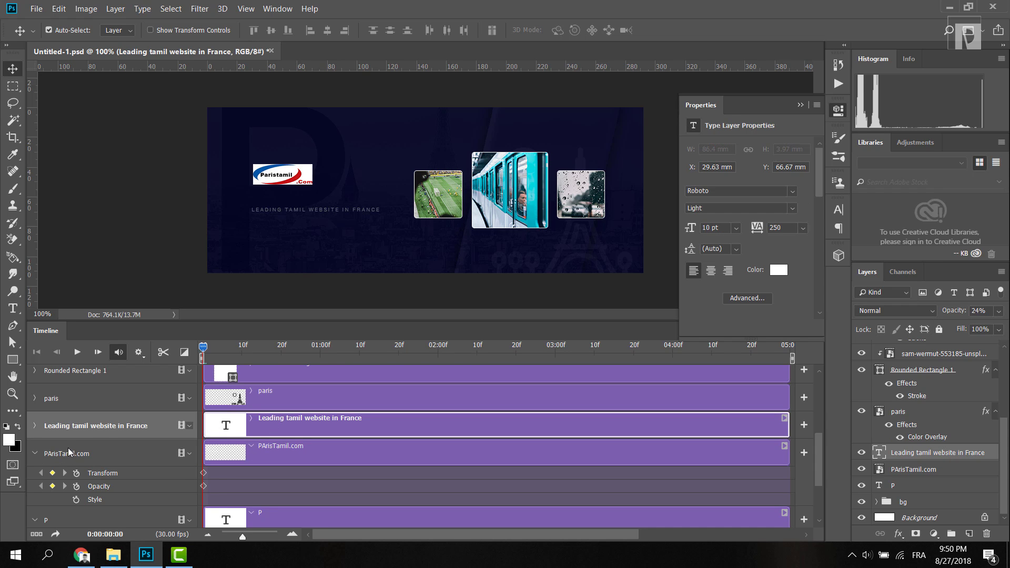
click(35, 426)
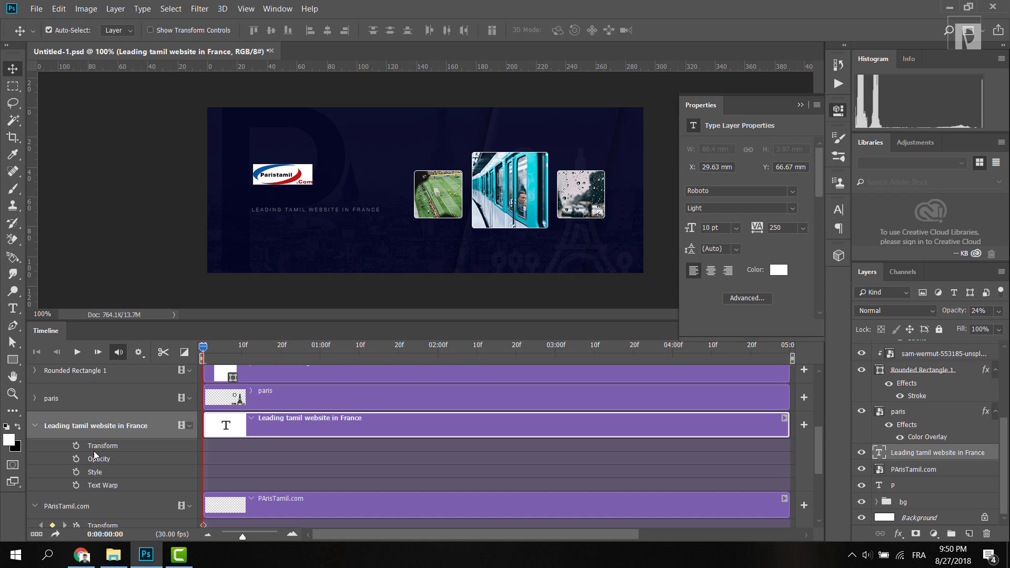
click(76, 445)
click(76, 458)
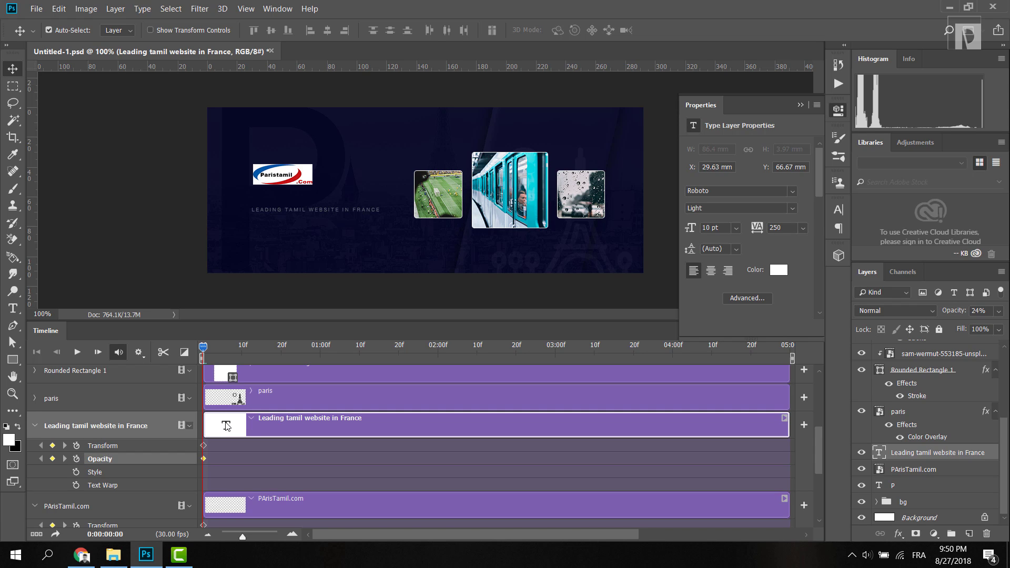
Lower the "Leading tamil website in France" tagline to a Y position of 75.14 mm and set its opacity to 0%.
key(Down)
key(Down)
key(Down)
key(Down)
key(Down)
key(Down)
key(Down)
key(Down)
key(Down)
key(Down)
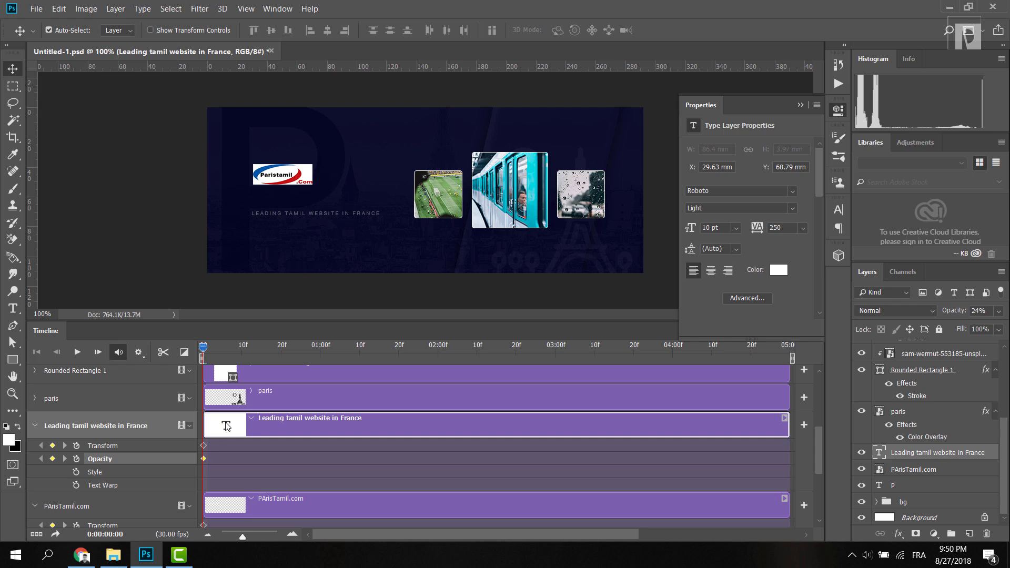
key(Down)
key(Down)
key(Down)
key(Down)
key(Down)
key(Down)
key(Down)
key(Down)
key(Down)
key(Down)
key(Down)
key(Down)
key(Down)
key(Down)
click(998, 310)
drag(955, 326, 892, 330)
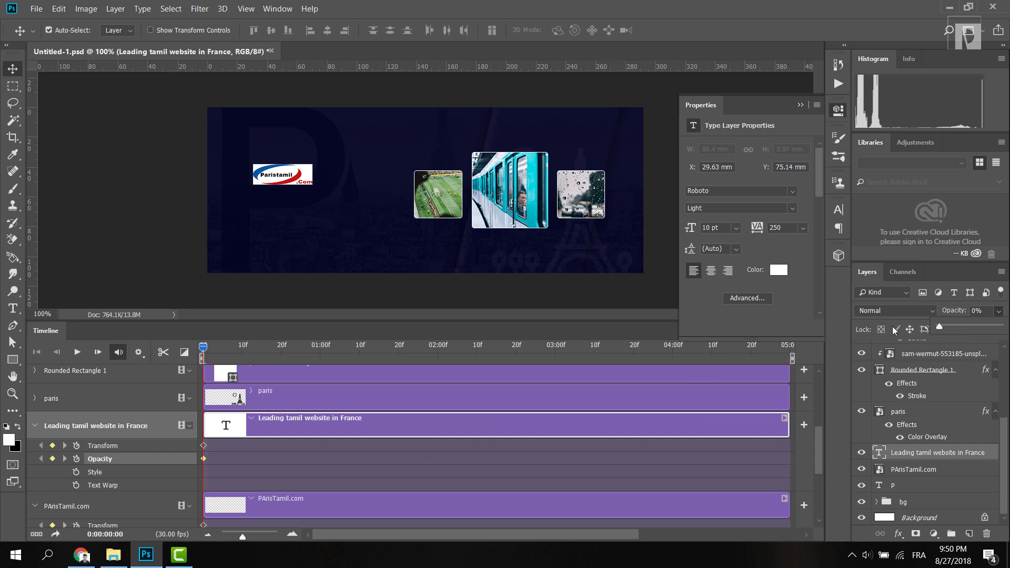
Add Transform and Opacity keyframes to the PArisTamil.com layer at frame 10 of the timeline.
drag(820, 446, 820, 456)
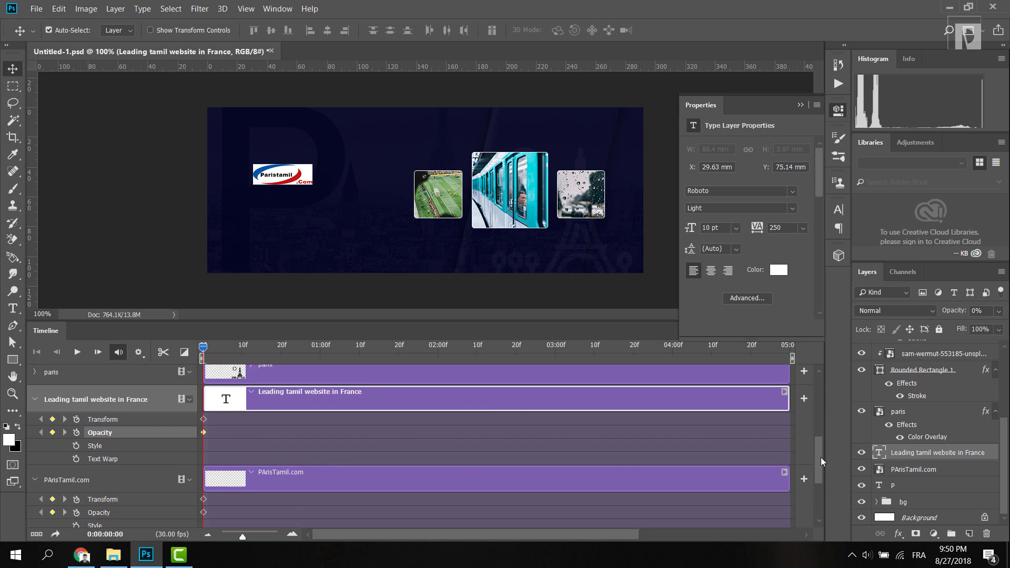
drag(203, 346, 242, 348)
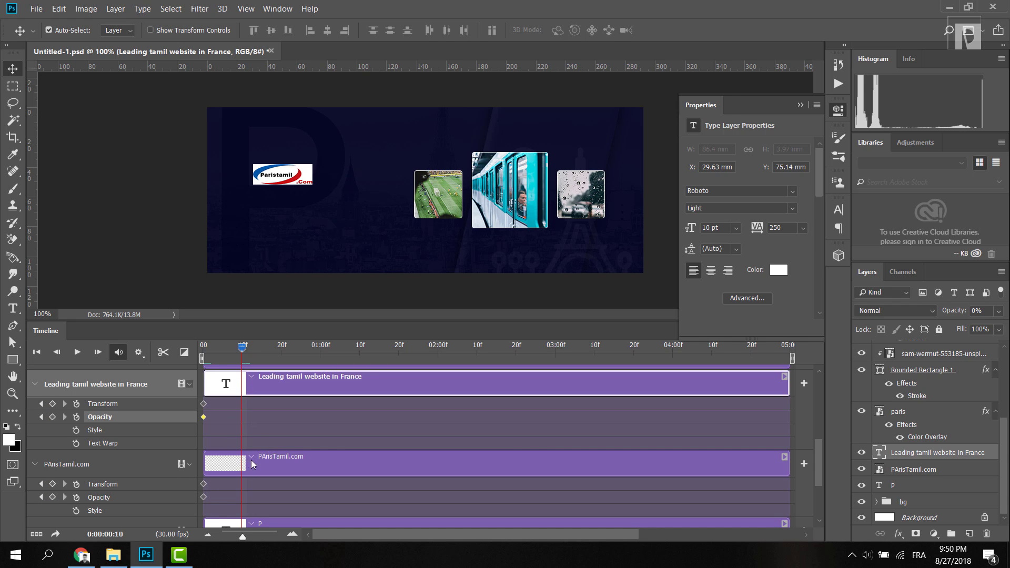
click(274, 458)
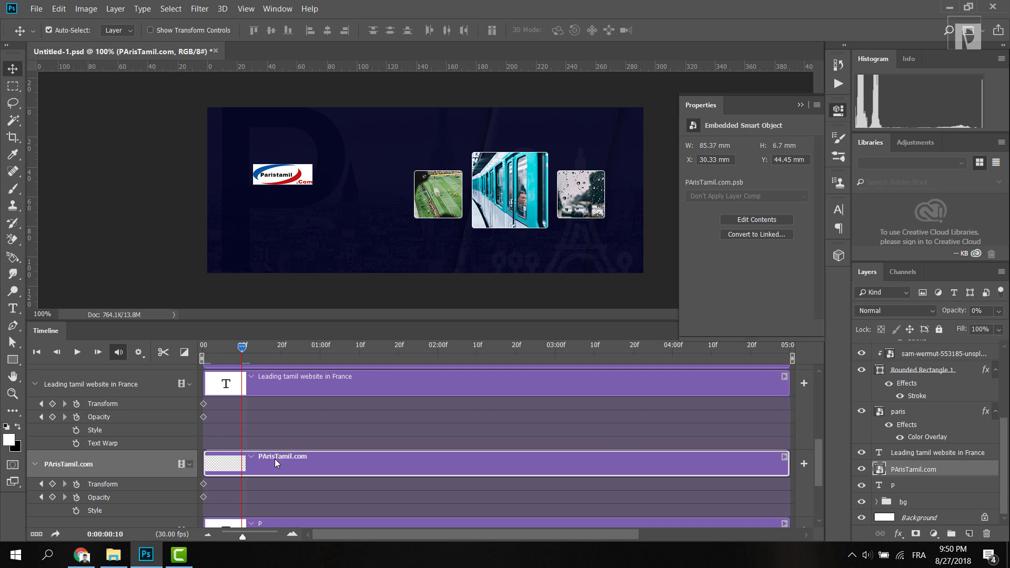
click(53, 484)
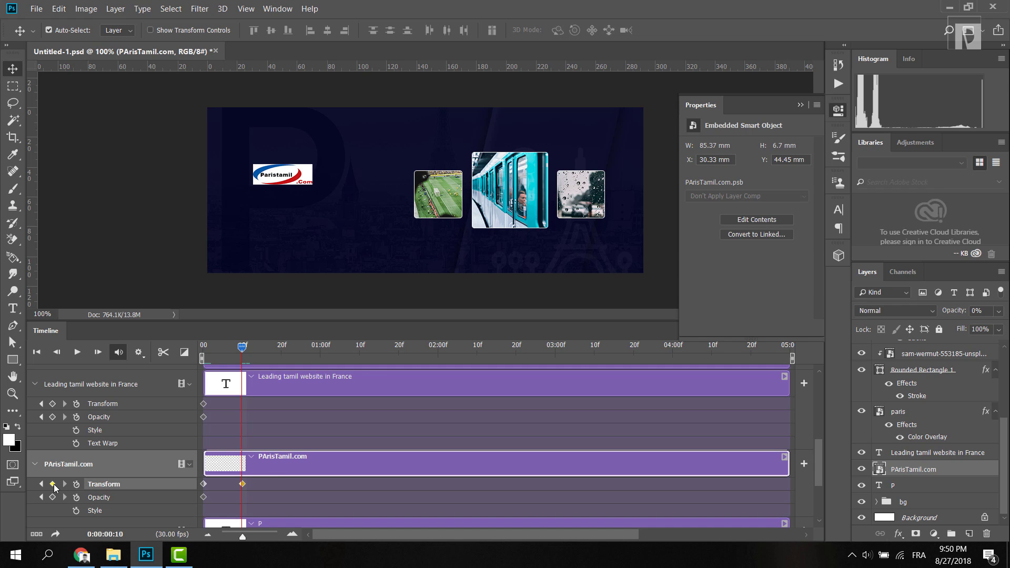
click(52, 497)
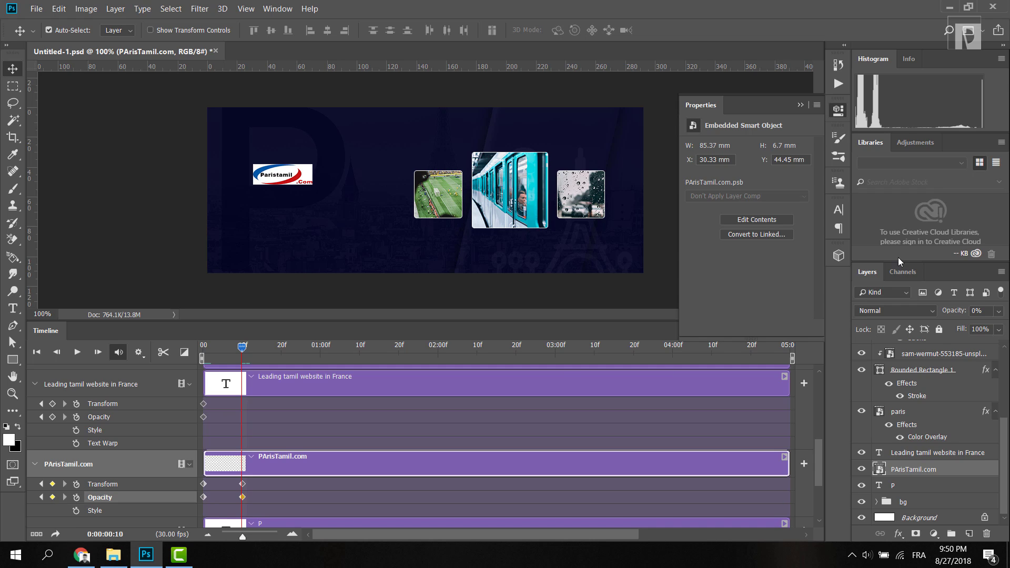
Set the opacity of the PArisTamil.com layer to 100% at frame 10.
click(998, 311)
drag(974, 328, 998, 326)
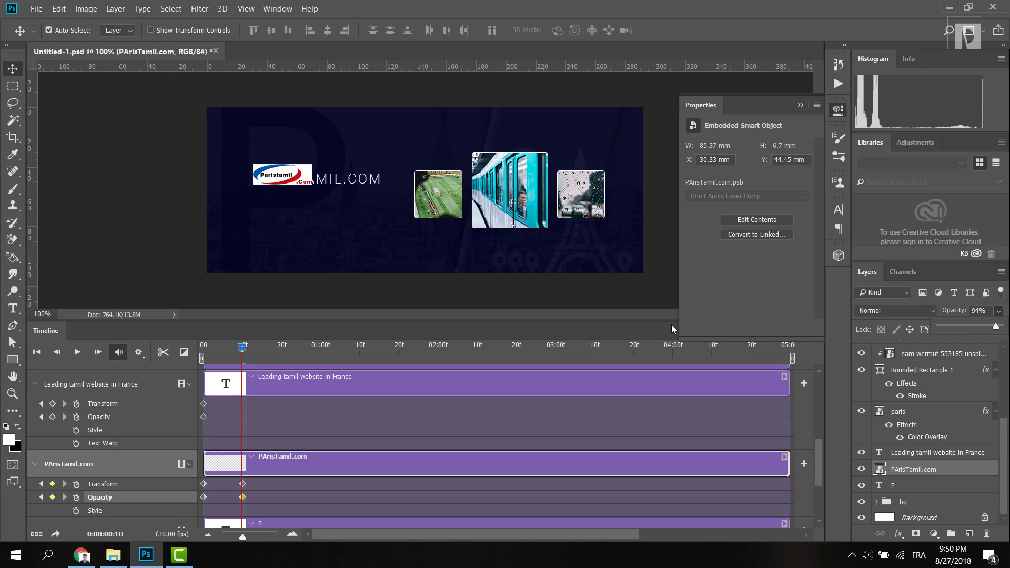
drag(995, 326, 1000, 326)
Lower the PArisTamil.com title below the logo to a Y position of 56.44 mm at frame 10.
click(361, 495)
key(Down)
key(Down)
key(Down)
key(Down)
key(Down)
key(Down)
key(Down)
key(Down)
key(Down)
key(Down)
key(Down)
key(Down)
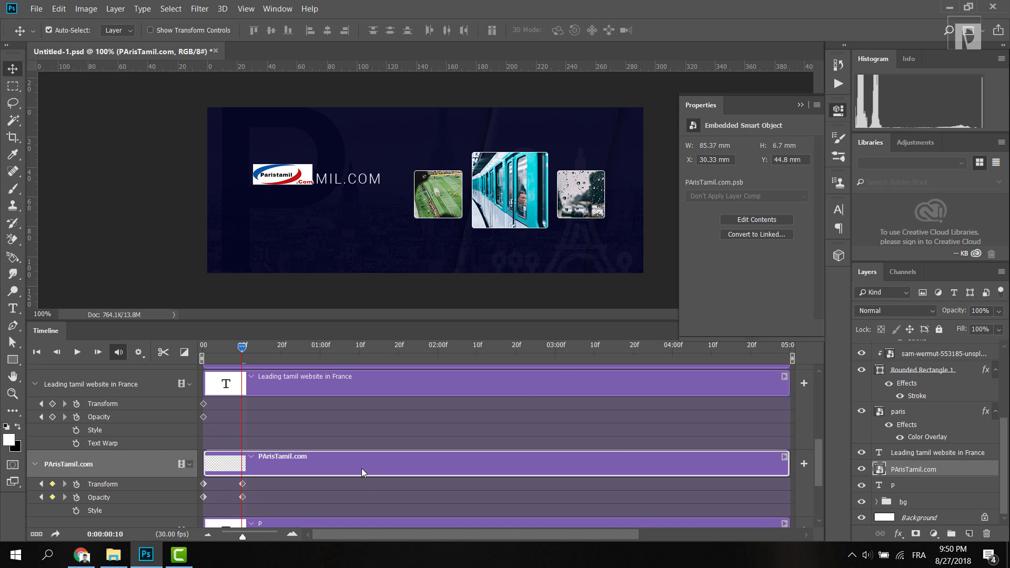
key(Down)
key(Down)
key(Down)
key(Down)
key(Down)
key(Down)
key(Down)
key(Down)
key(Down)
key(Down)
key(Down)
key(Down)
key(Down)
key(Down)
key(Down)
key(Down)
key(Down)
key(Down)
key(Down)
key(Down)
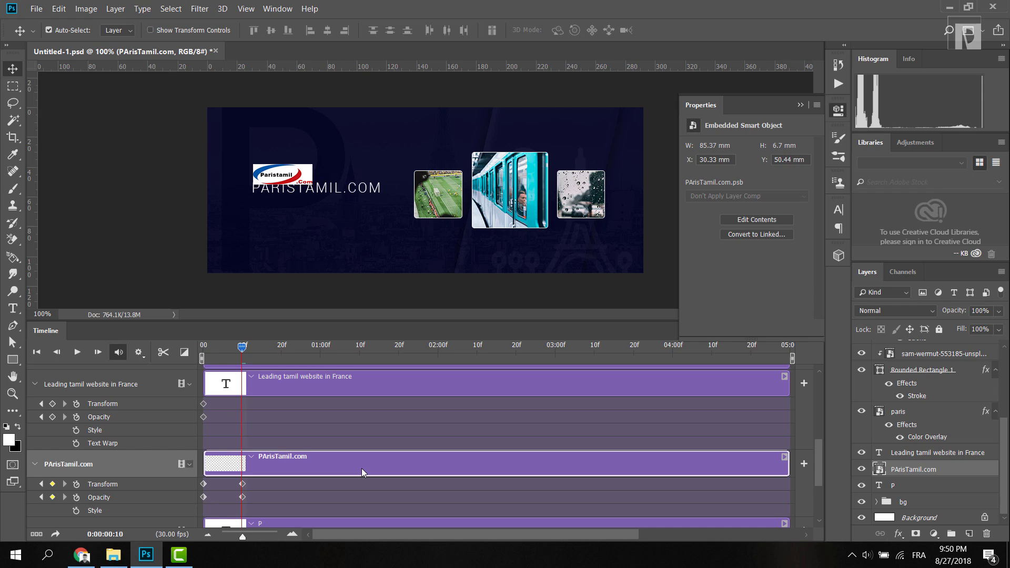
key(Down)
key(Down)
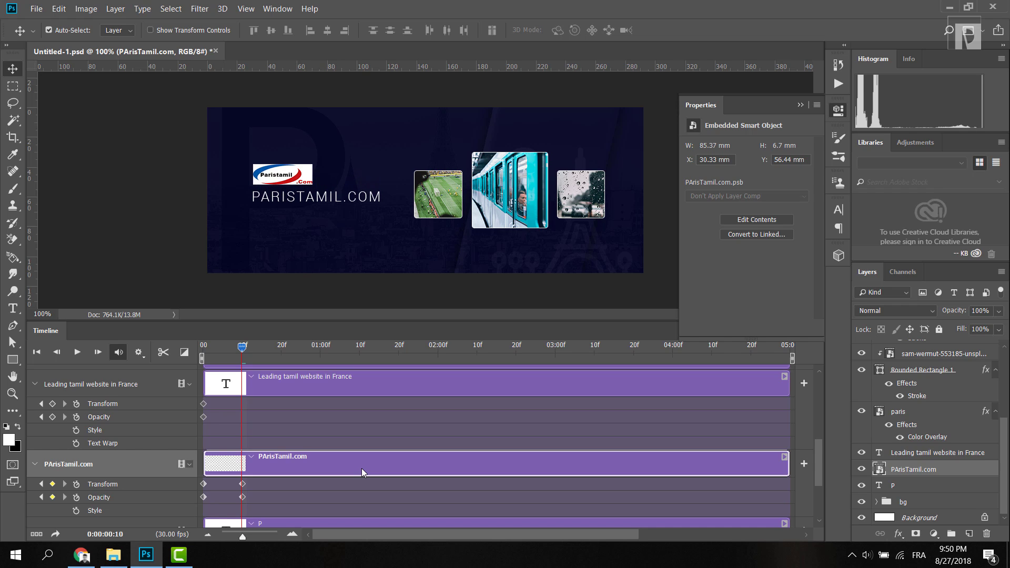
Add Transform and Opacity keyframes to the "Leading tamil website in France" layer at frame 10 and set its opacity to 24%.
click(52, 403)
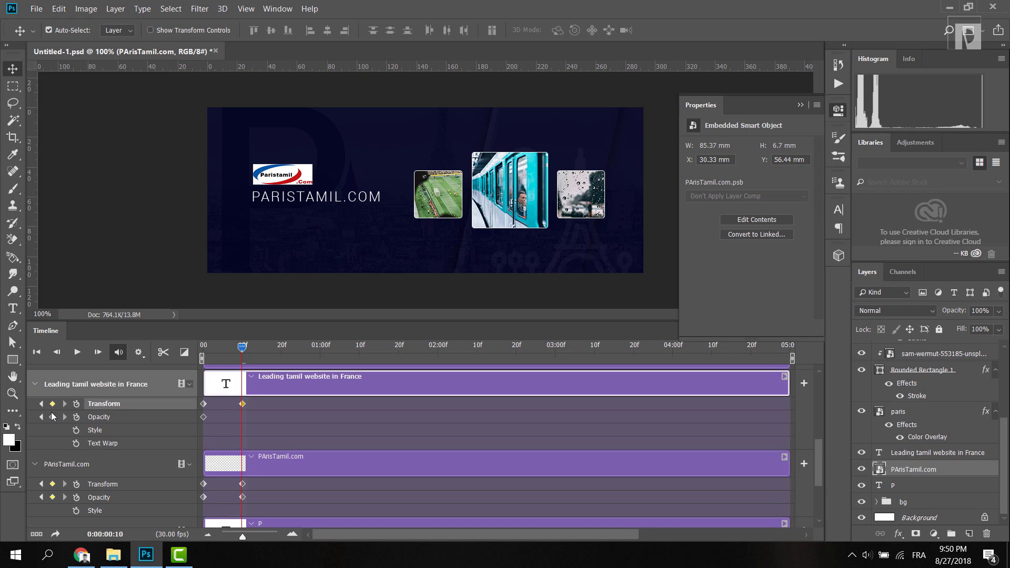
click(52, 416)
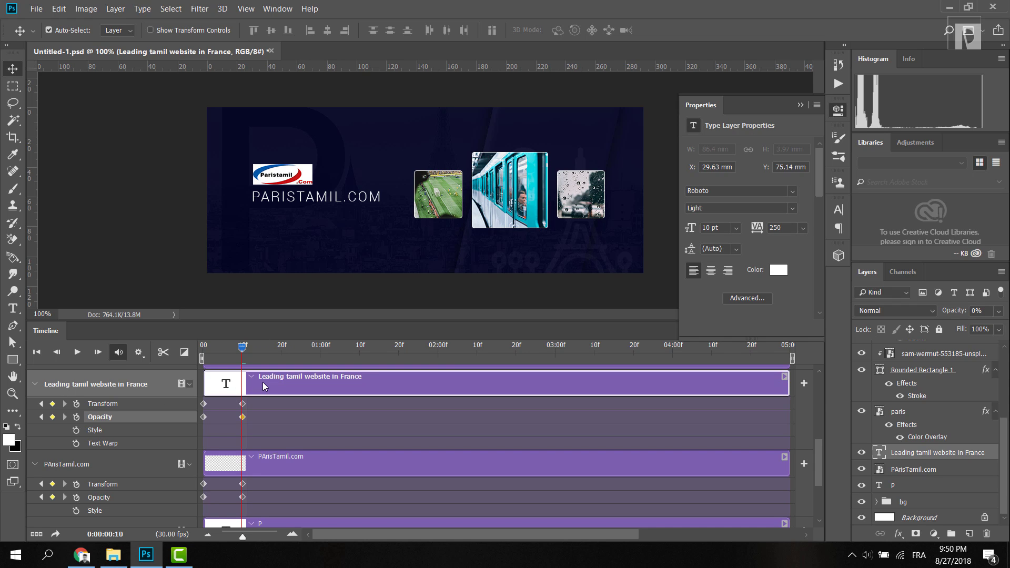
click(983, 311)
text(24)
key(Return)
Raise the "Leading tamil website in France" tagline to just below the PArisTamil.com title at frame 10.
key(Up)
key(Up)
key(Up)
key(Up)
key(Up)
key(Up)
key(Up)
key(Up)
key(Up)
key(Up)
key(Up)
key(Up)
key(Up)
key(Up)
key(Up)
key(Up)
key(Up)
key(Up)
key(Up)
key(Up)
key(Up)
Lower the PArisTamil.com title closer to the tagline, to a Y position of 58.56 mm, and preview the animation.
click(413, 464)
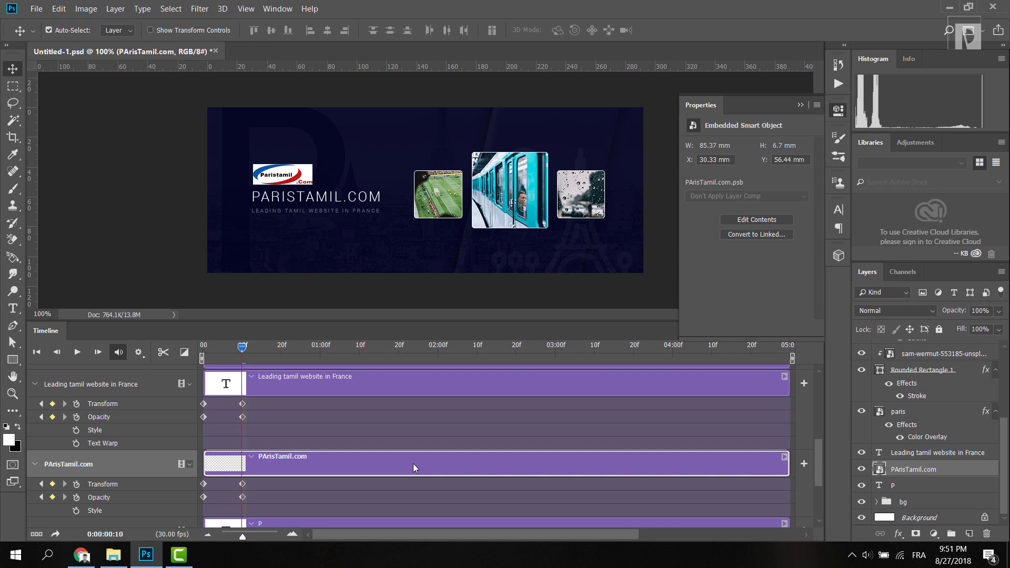
key(Down)
key(Down)
key(Down)
key(Down)
key(Down)
key(Down)
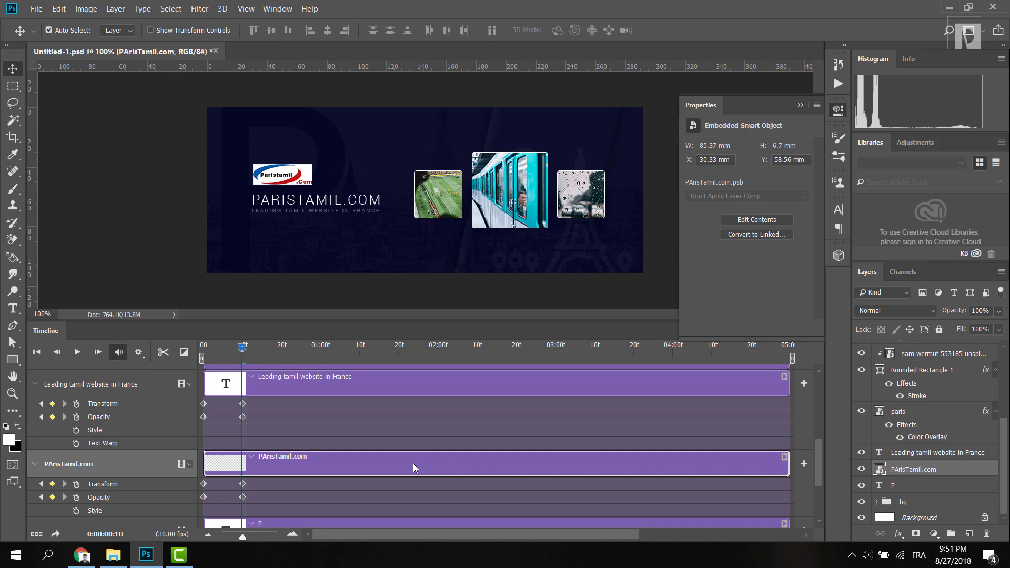
key(space)
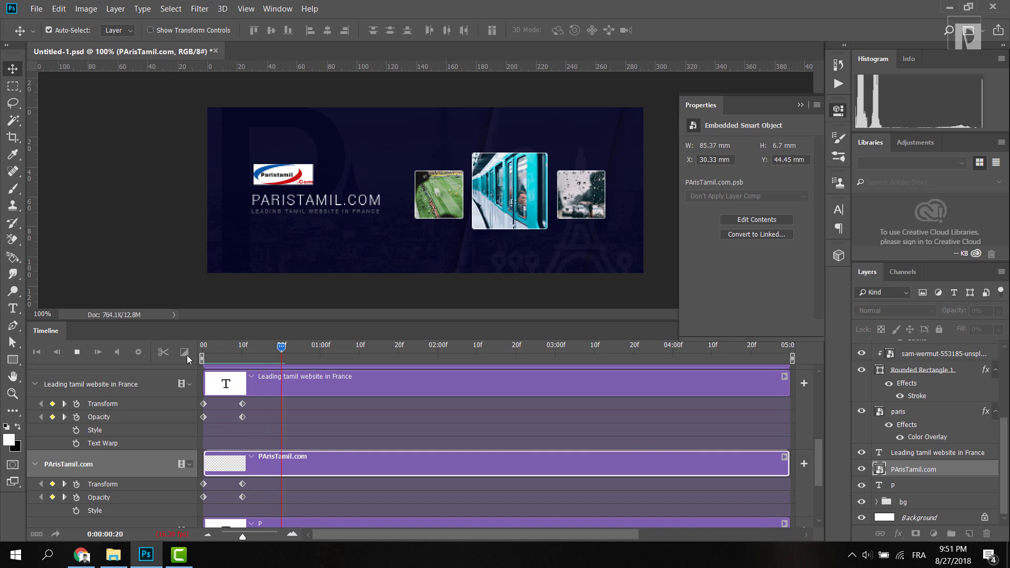
key(space)
key(Home)
key(space)
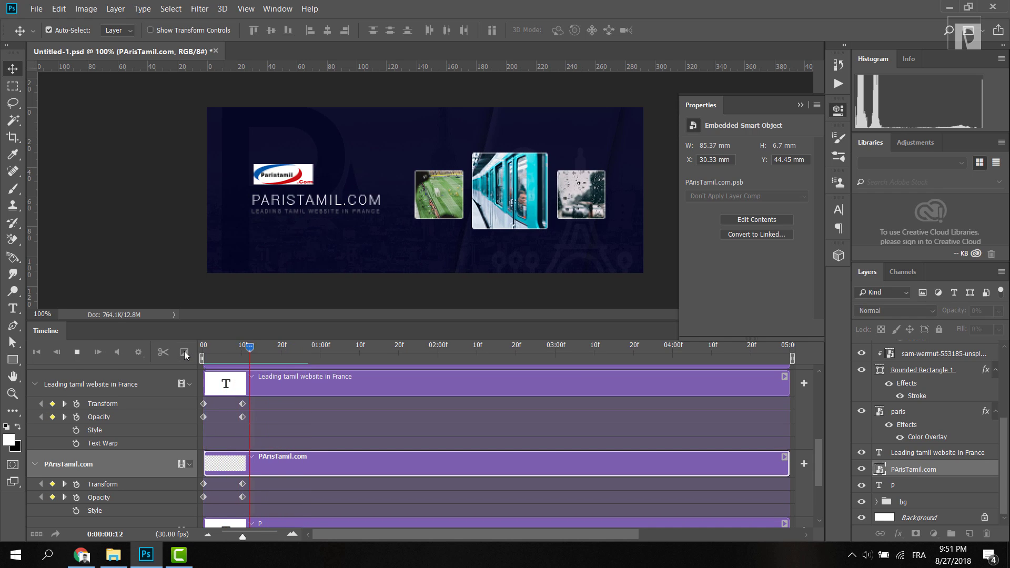
key(space)
Trim the start of the logo layer's clip so that it begins at frame 10.
drag(215, 358, 243, 360)
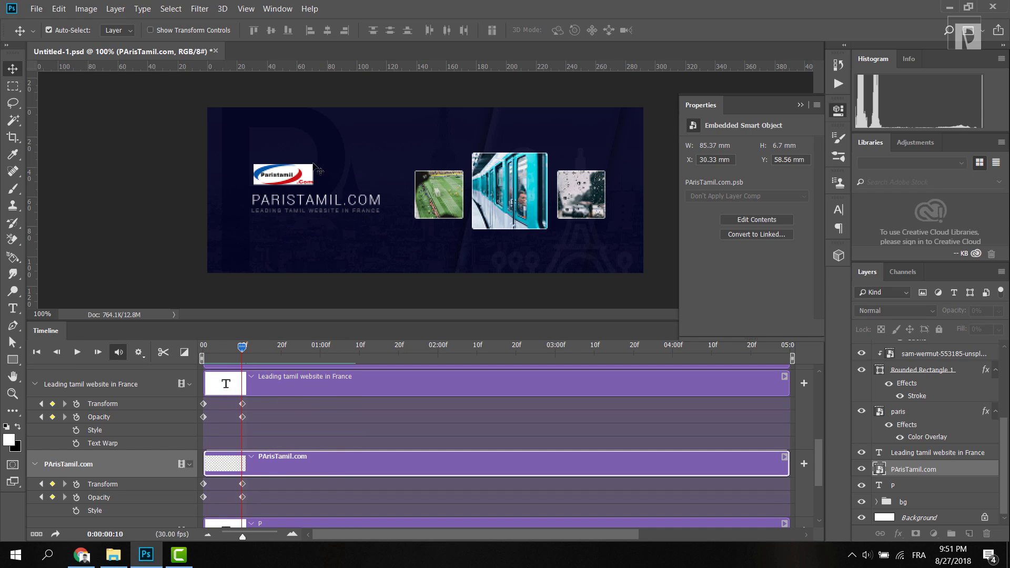
click(292, 176)
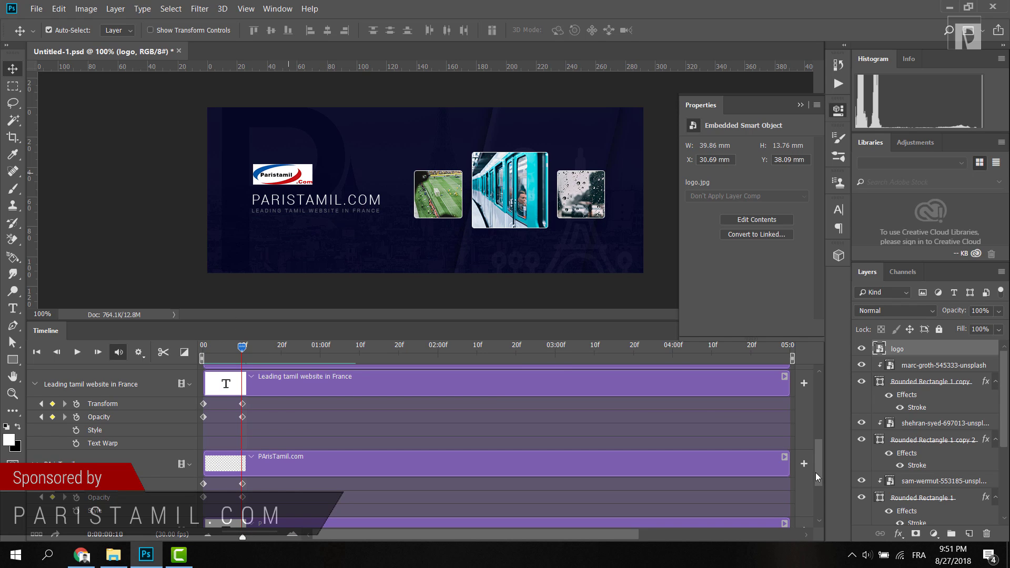
drag(816, 466, 809, 389)
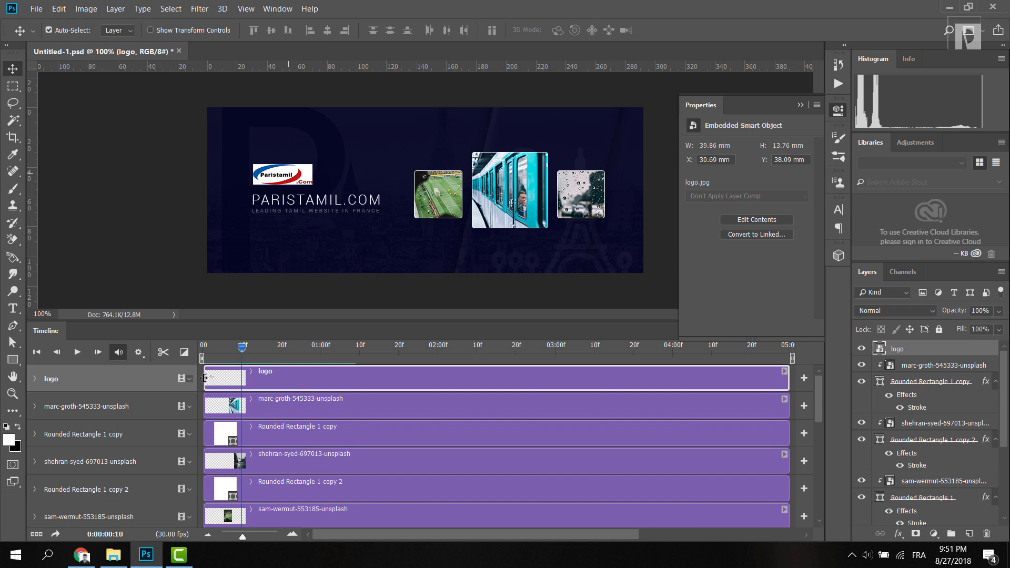
drag(203, 377, 241, 380)
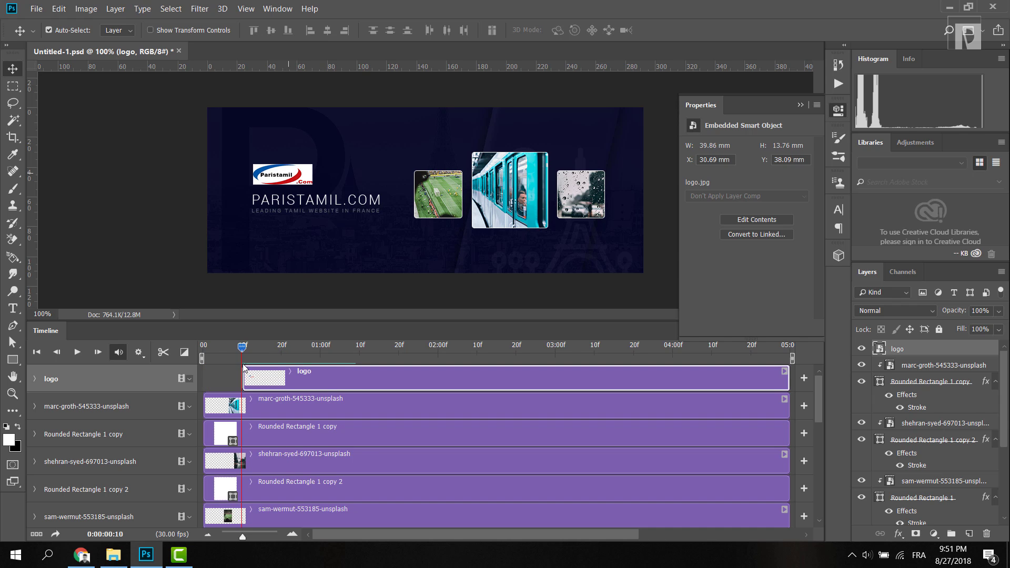
Enable Opacity keyframe animation for the logo layer at frame 10 and set its opacity to 0%.
drag(242, 347, 263, 348)
key(Left)
key(Left)
key(Left)
key(Left)
key(Left)
key(Left)
key(Left)
click(35, 379)
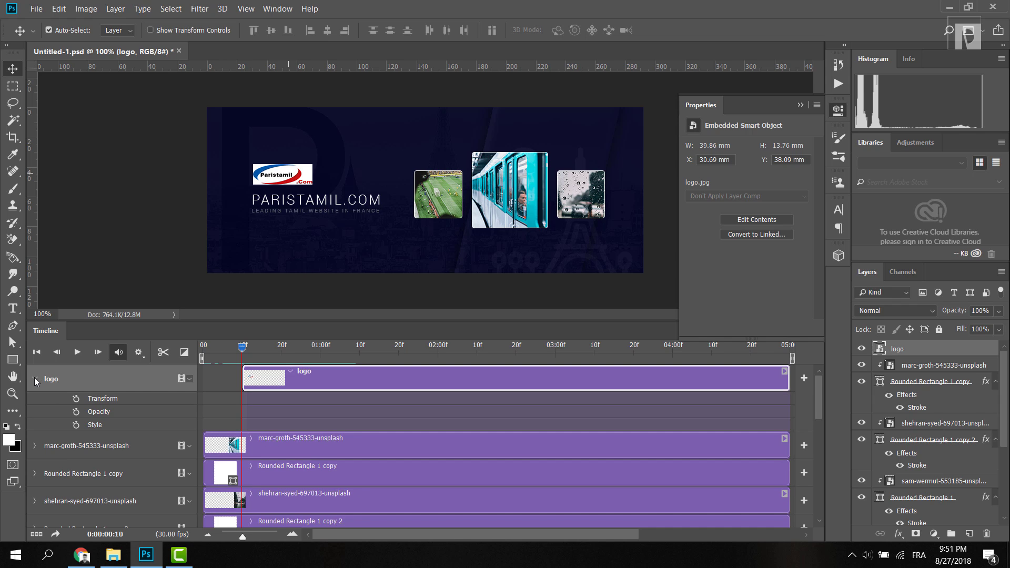
click(75, 413)
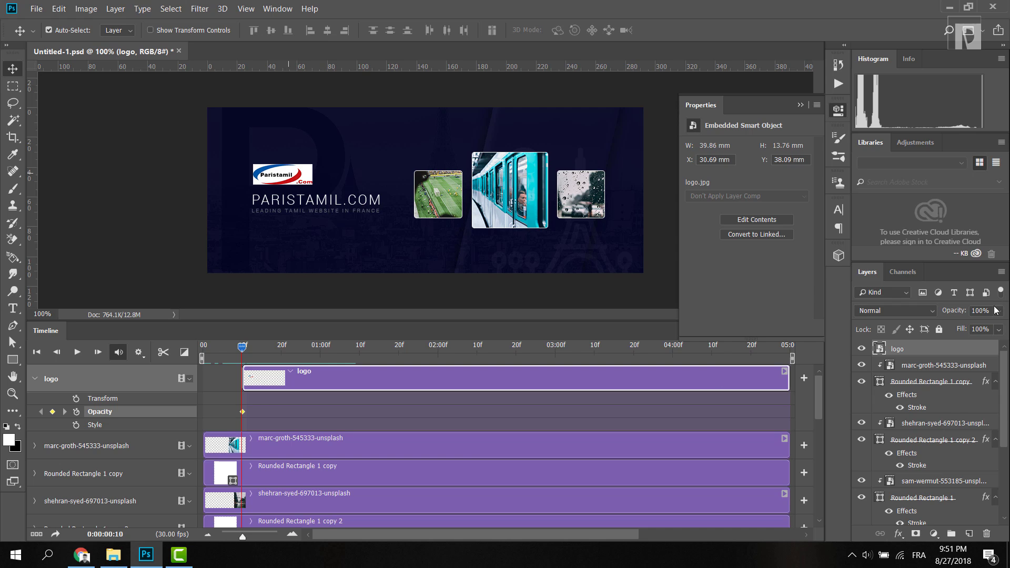
drag(996, 310, 385, 406)
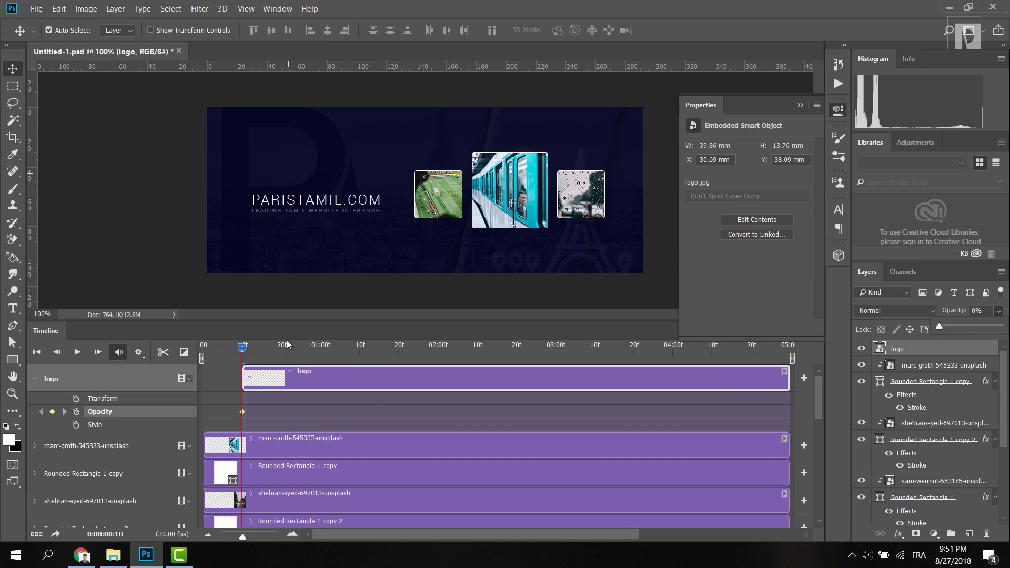
Set the logo's opacity to 100% at frame 16 and preview the fade-in.
drag(247, 350, 265, 349)
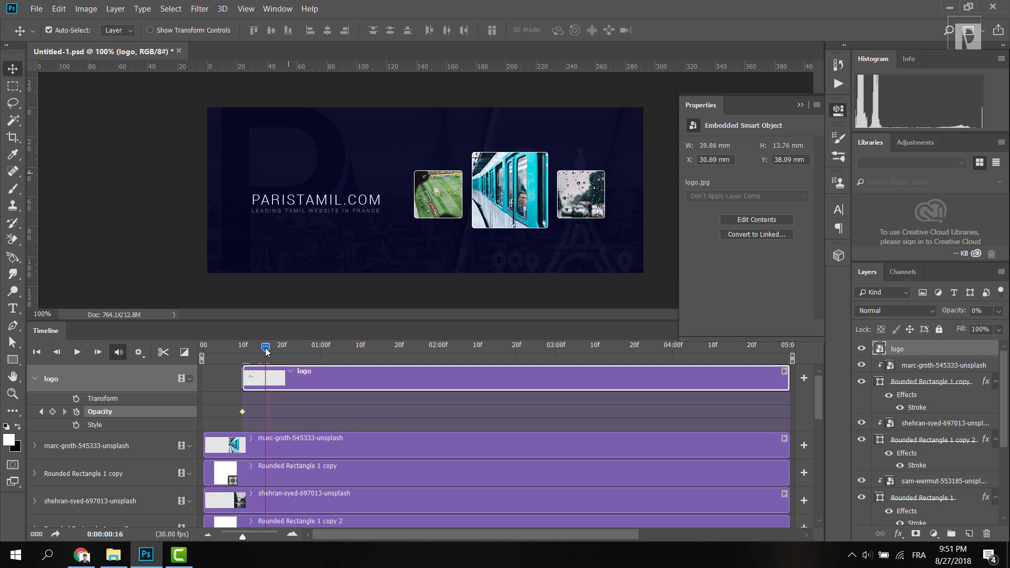
click(999, 311)
drag(957, 327, 1002, 327)
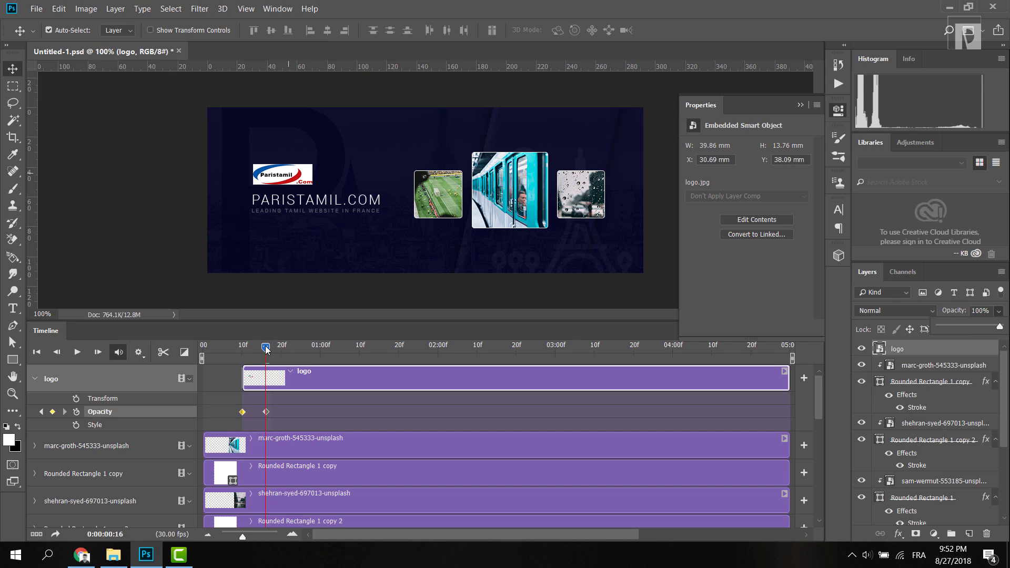
key(space)
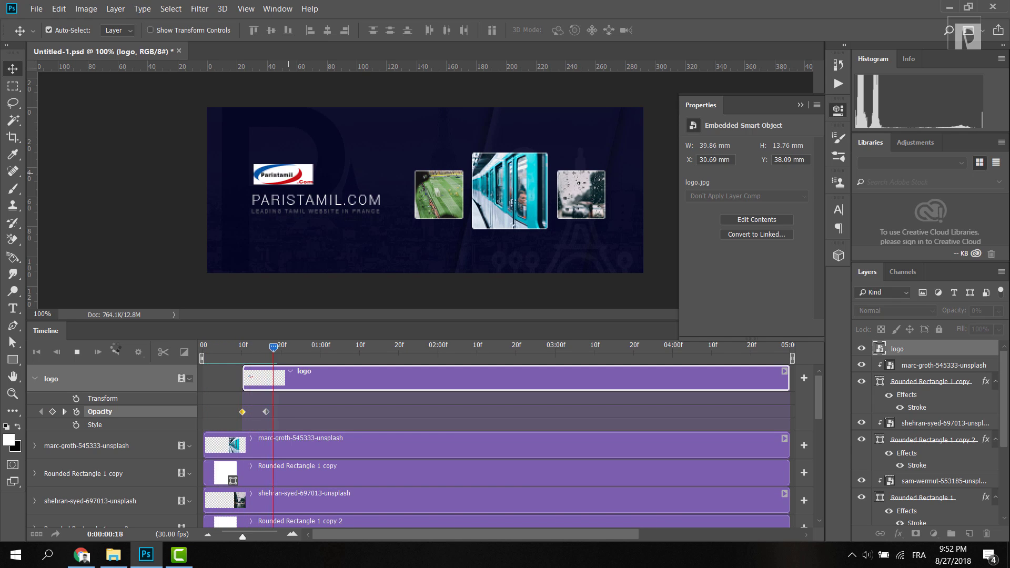
drag(250, 346, 266, 348)
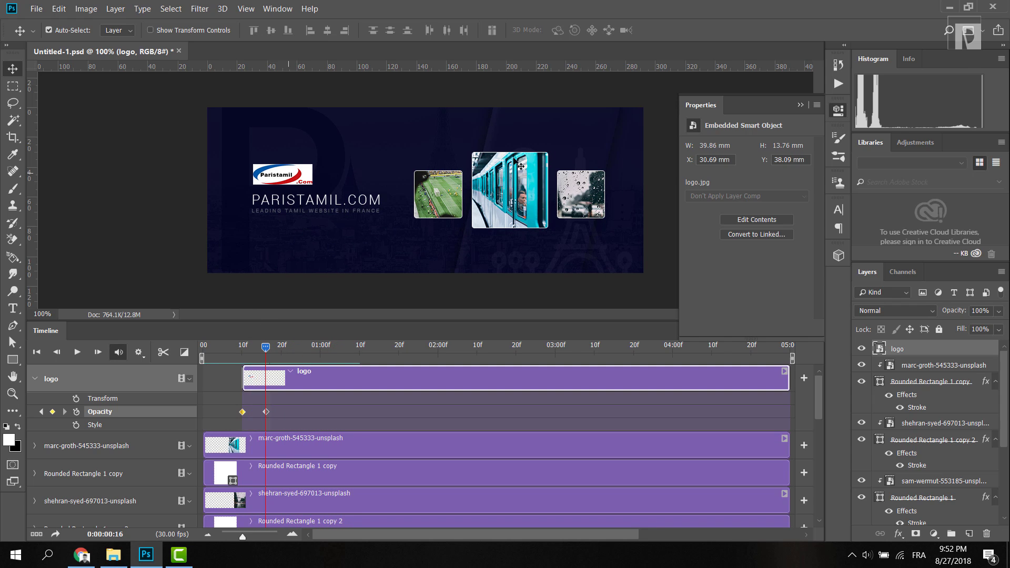
Convert the central train photo layer and its Rounded Rectangle 1 copy frame into a single smart object.
click(801, 105)
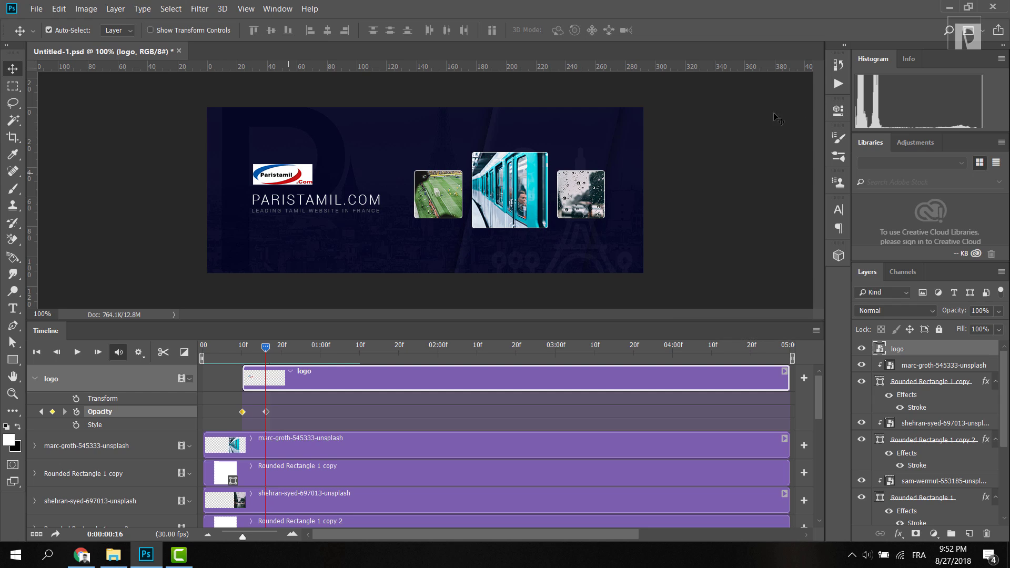
click(320, 445)
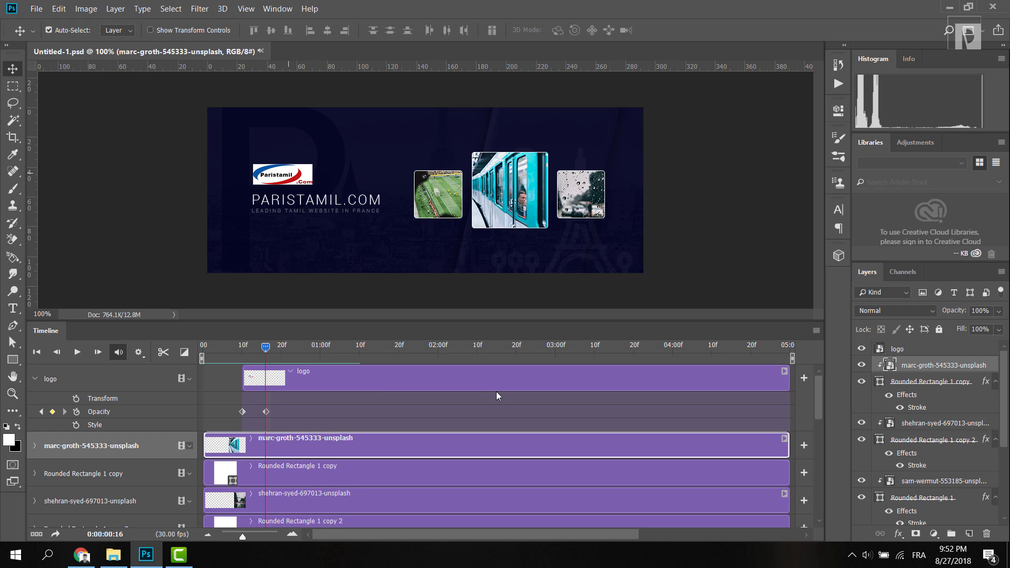
click(861, 364)
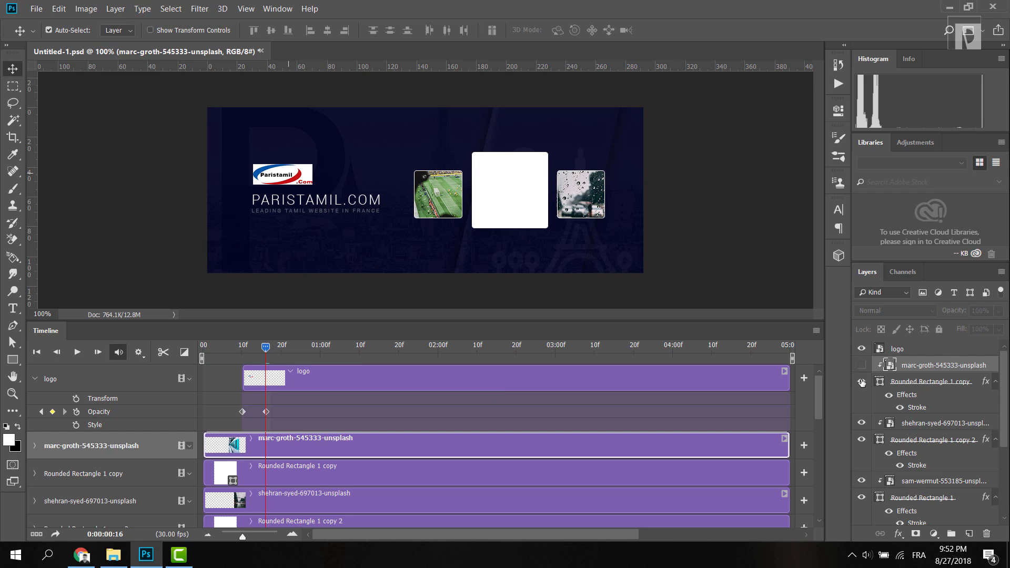
click(861, 381)
click(861, 381)
click(861, 364)
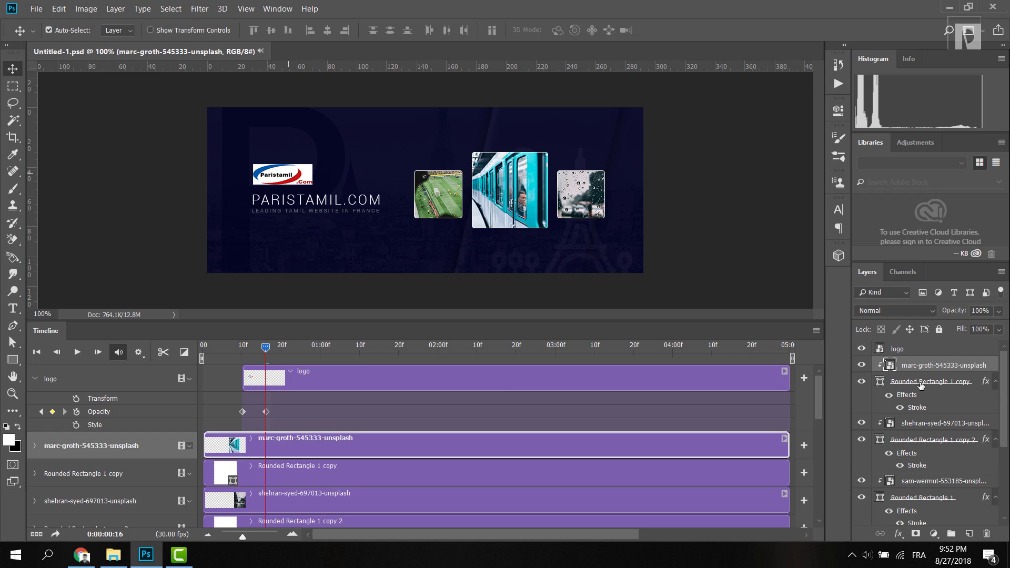
click(920, 382)
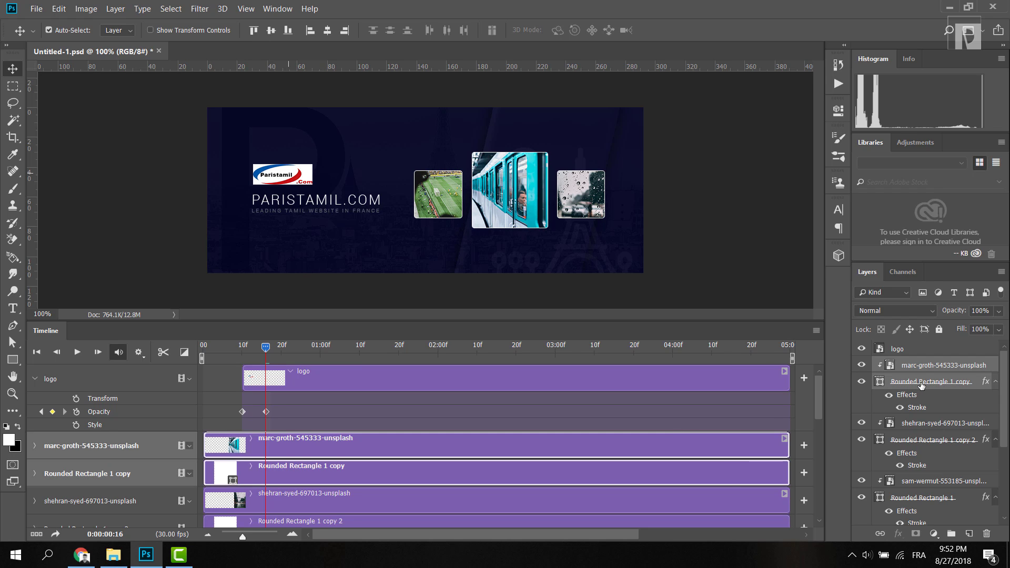
right_click(920, 384)
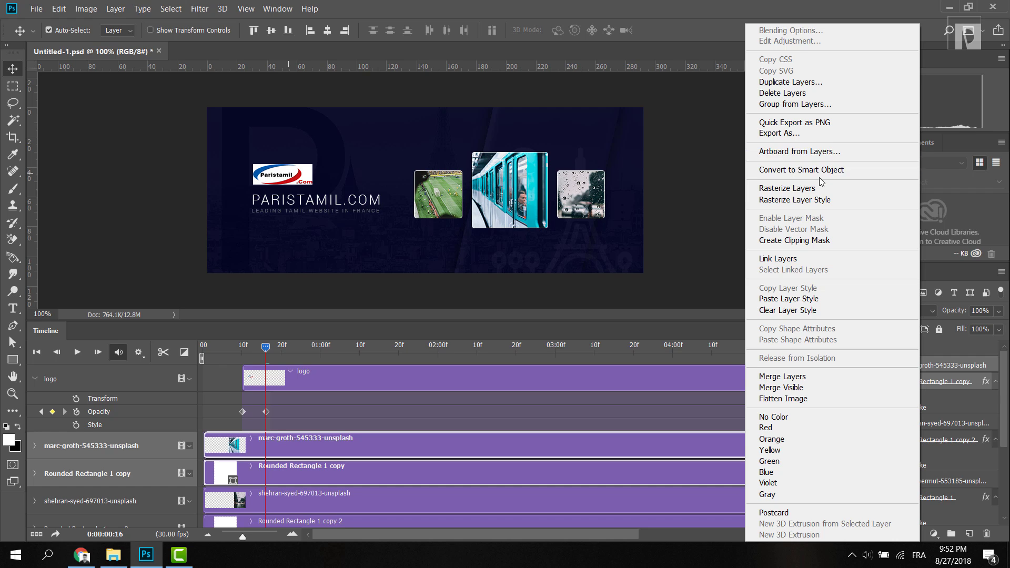
click(819, 170)
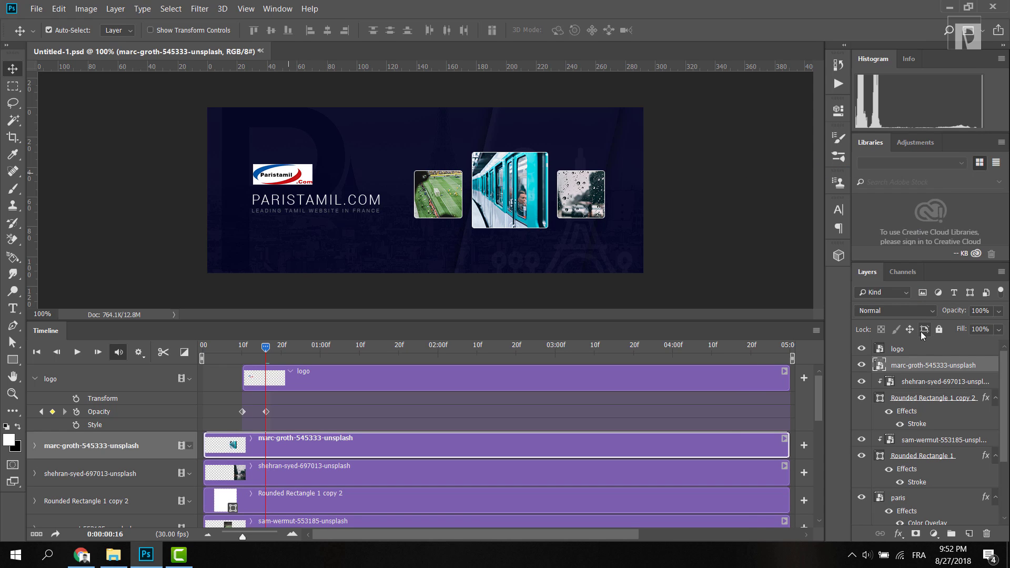
Rename the train photo smart object layer as 2.
double_click(906, 369)
text(2)
key(Return)
Convert the rainy-window photo layer and its Rounded Rectangle 1 copy 2 frame into a single smart object.
click(915, 381)
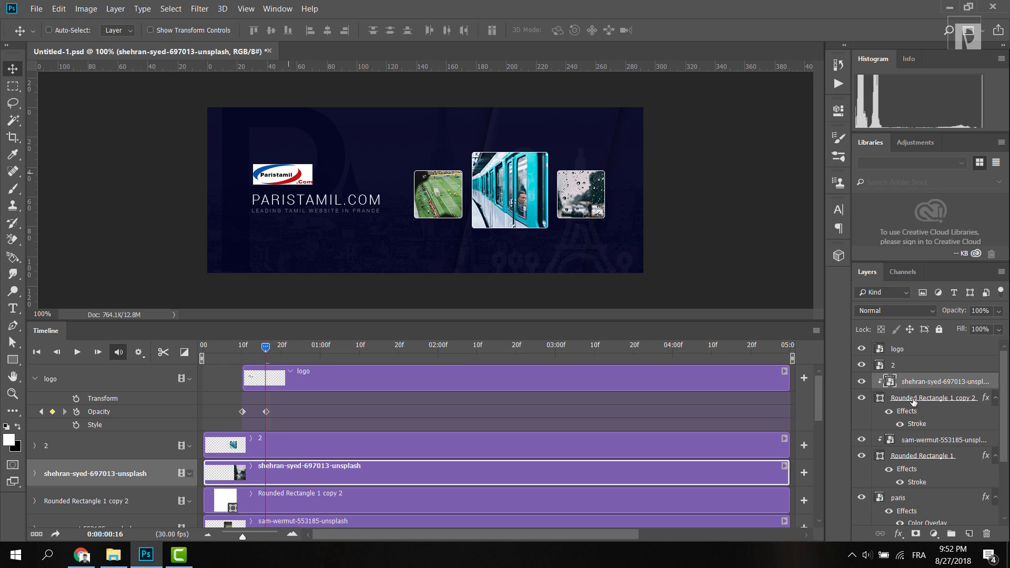
click(861, 398)
click(861, 398)
ctrl+click(908, 400)
right_click(908, 399)
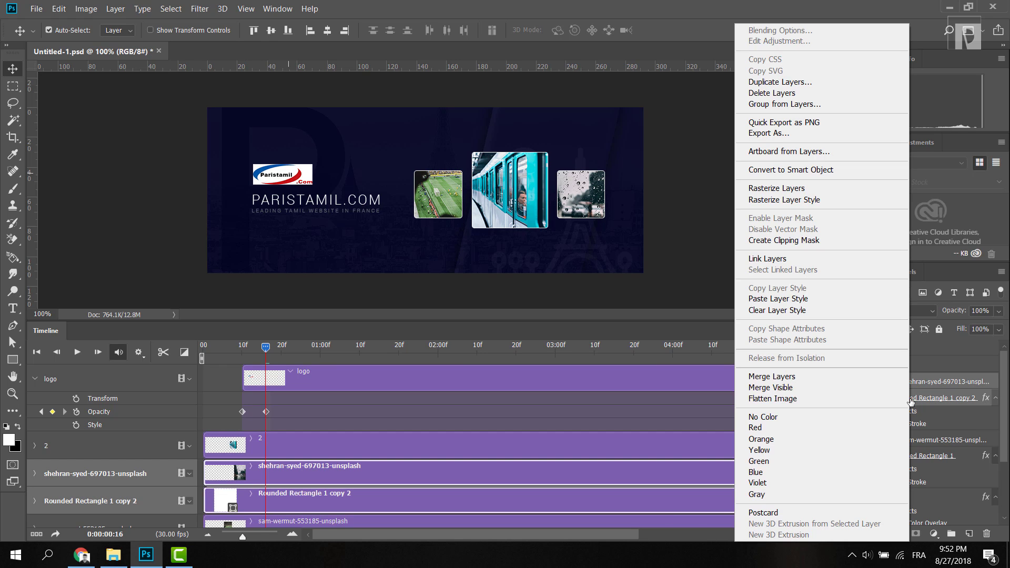
click(809, 169)
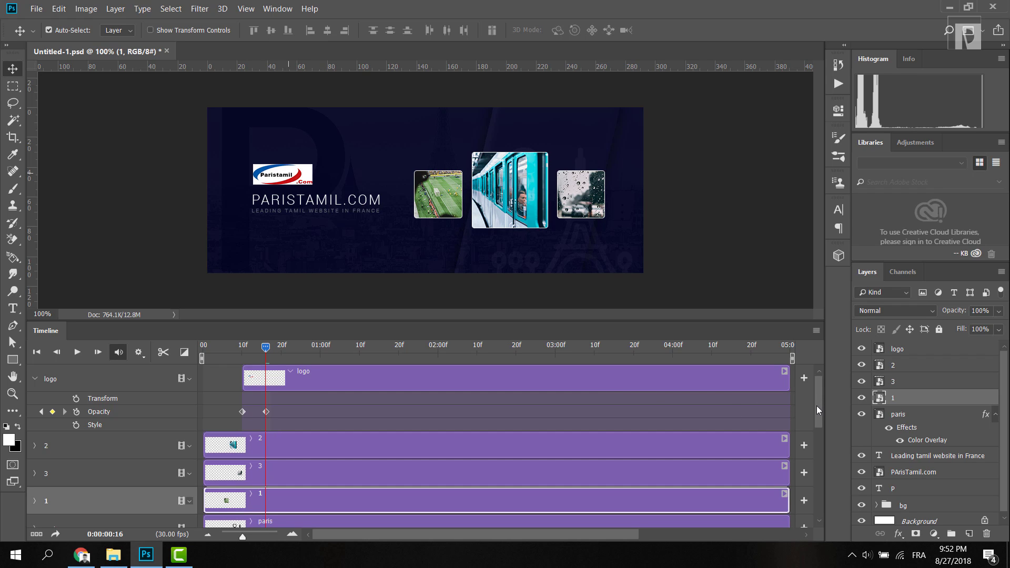
Enable Opacity and Transform keyframe animation for layer 1 at frame 16, and move the playhead to frame 24.
drag(817, 405, 816, 424)
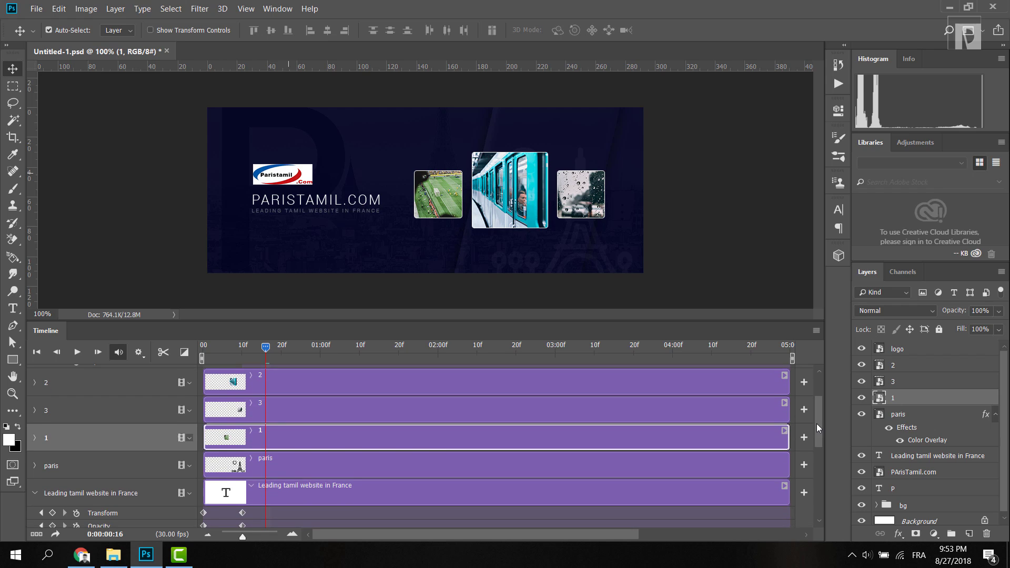
click(35, 438)
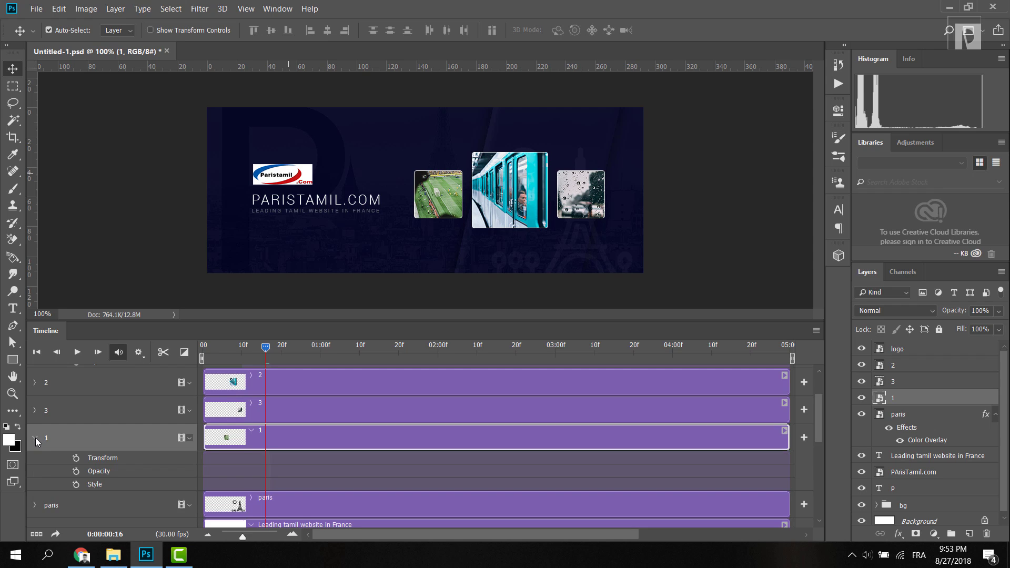
click(76, 471)
click(76, 458)
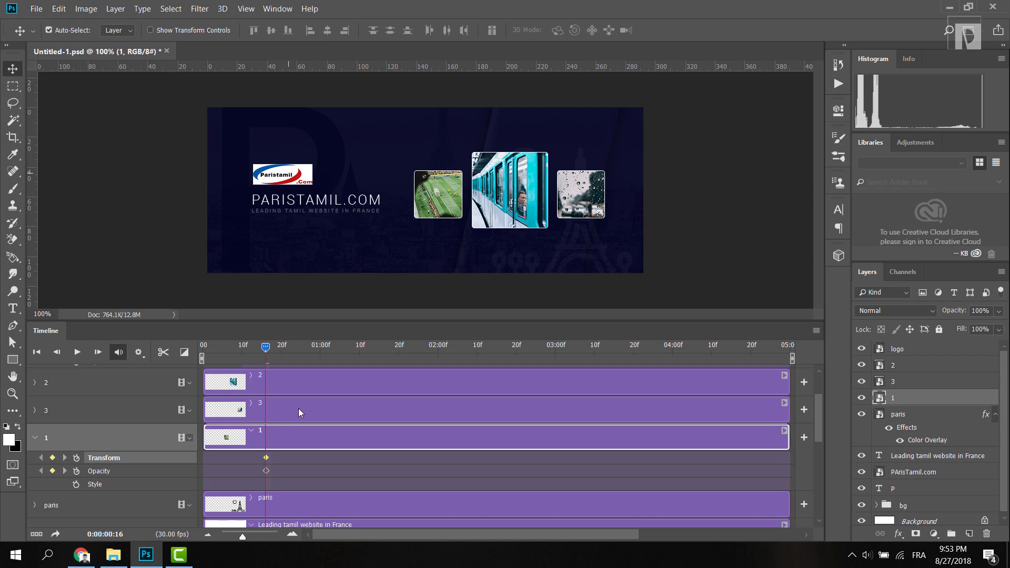
drag(268, 350, 297, 349)
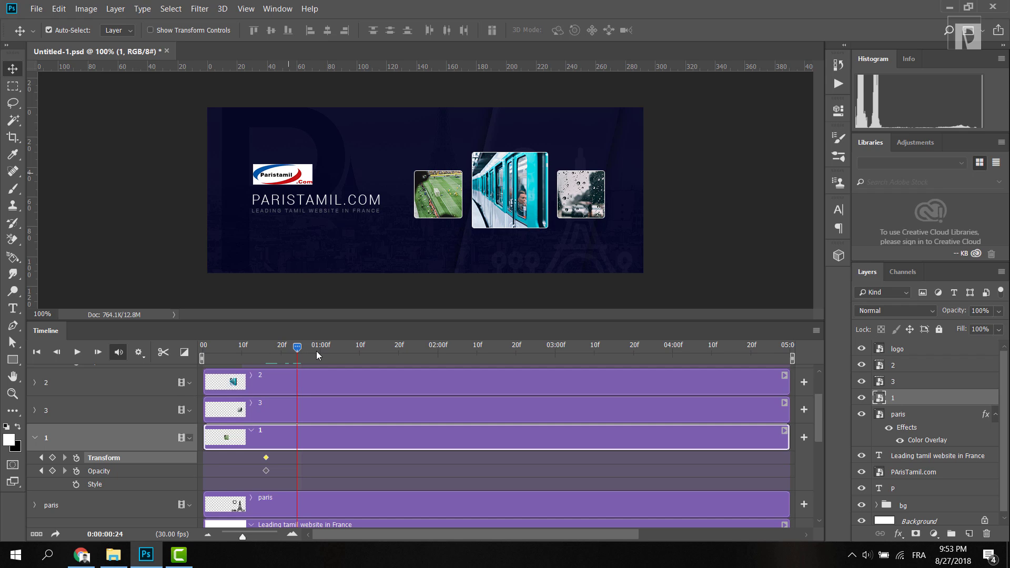
Add Opacity and Transform keyframes to layer 1 at frame 24.
click(52, 472)
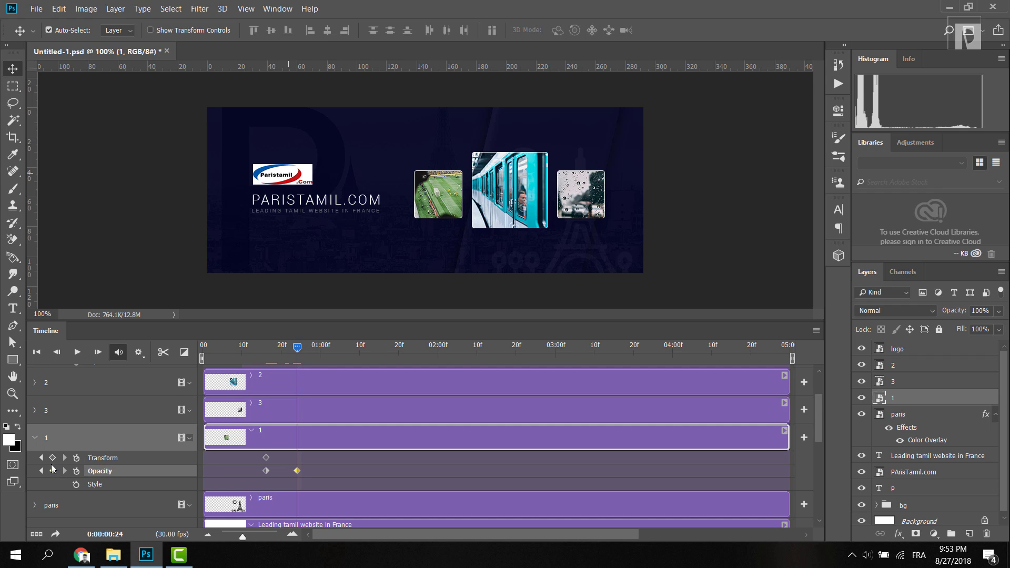
click(52, 458)
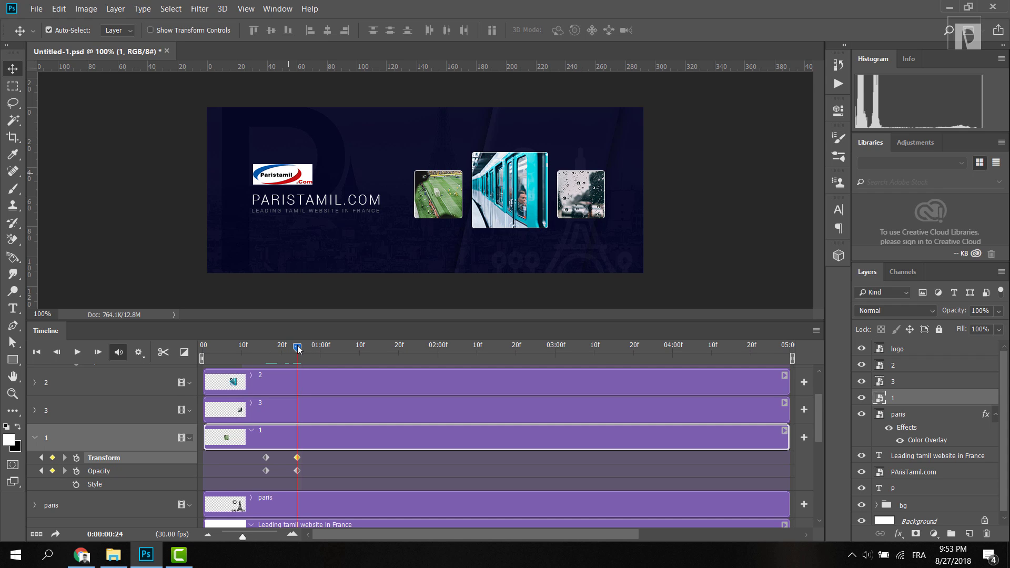
drag(297, 348, 266, 348)
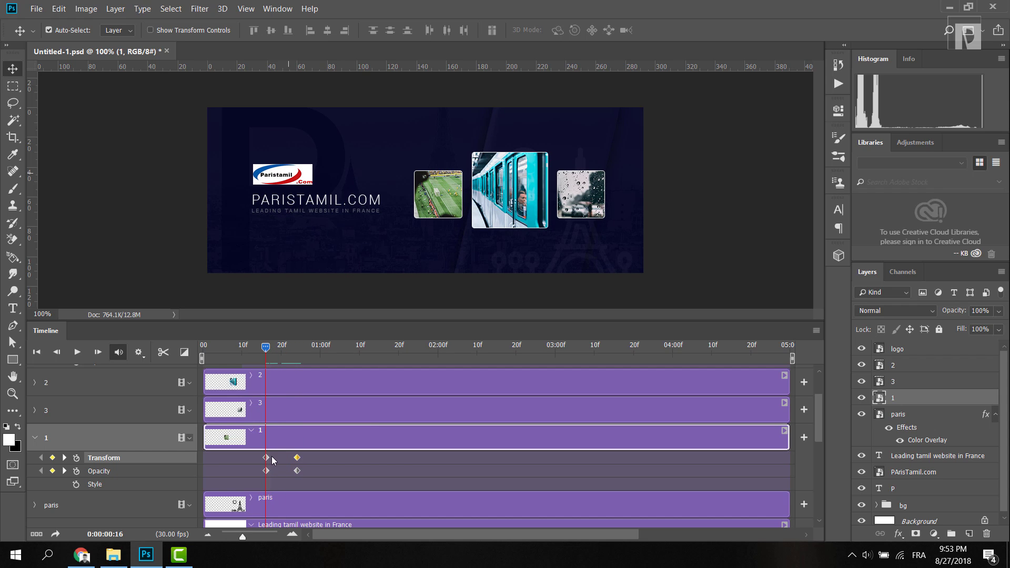
click(267, 481)
click(266, 471)
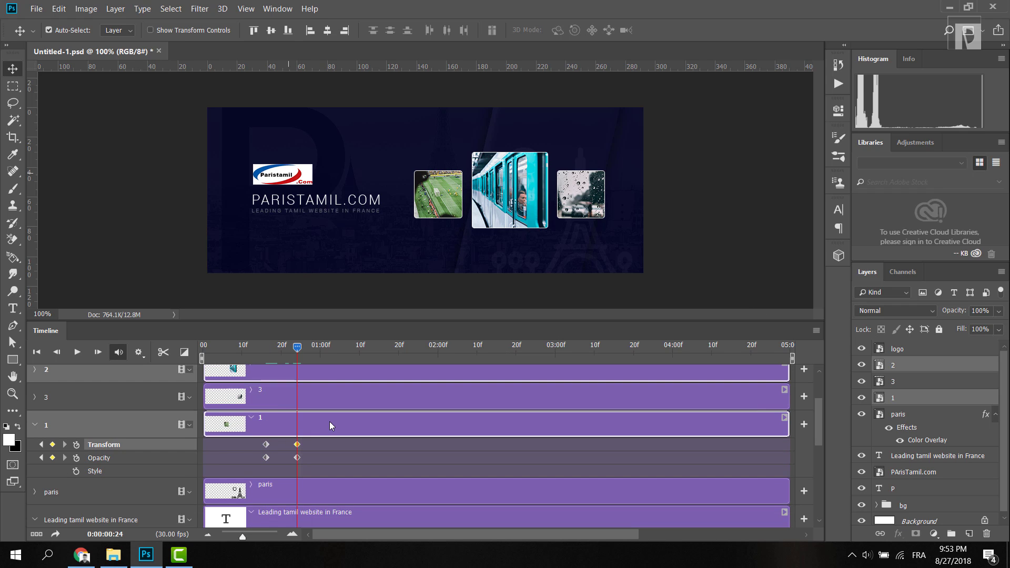
click(330, 422)
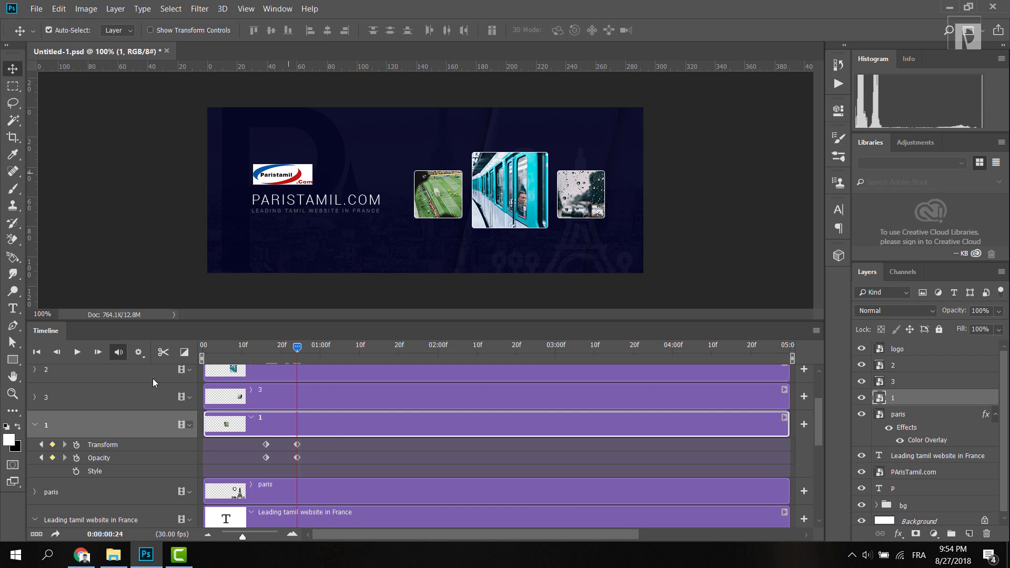
Enable Transform and Opacity animation for layer 3 at frame 24, and add matching keyframes at frame 16.
click(35, 397)
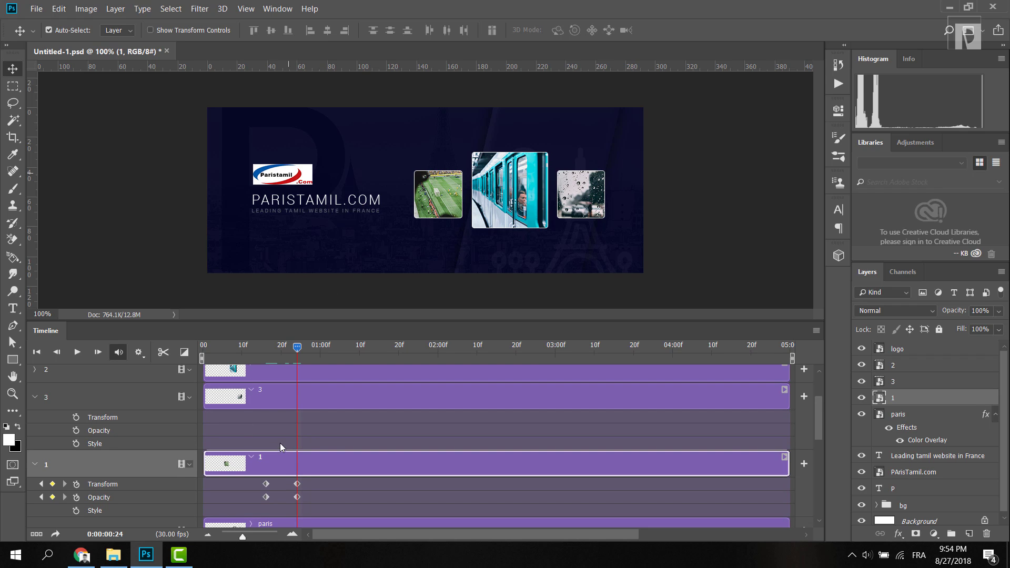
click(76, 417)
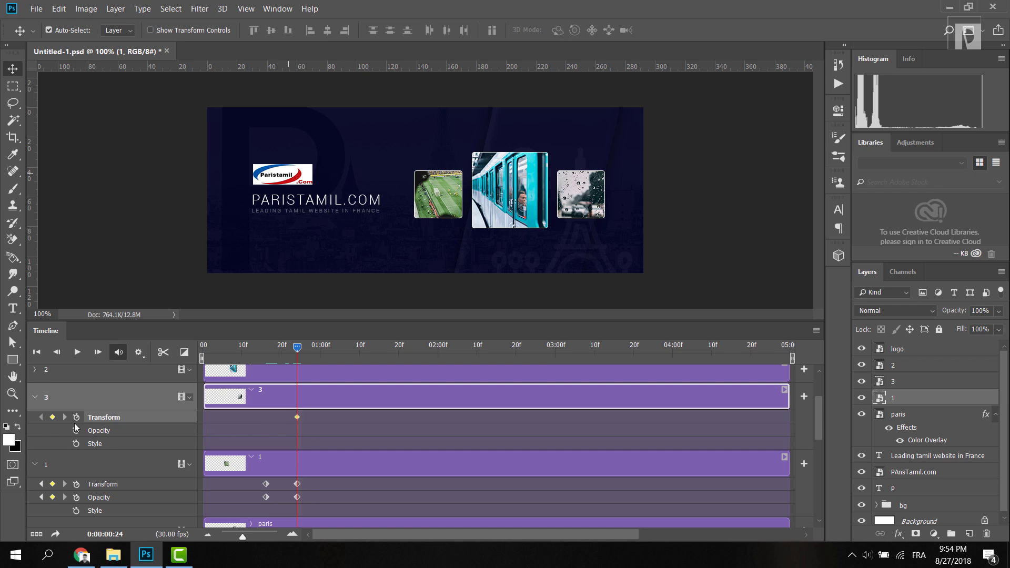
click(76, 430)
drag(296, 349, 265, 350)
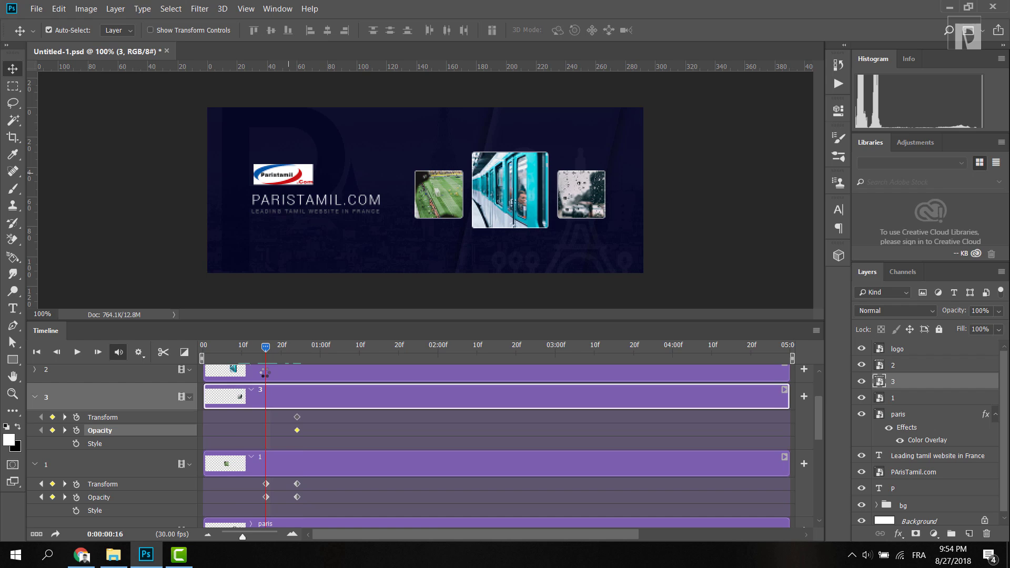
click(52, 417)
click(52, 430)
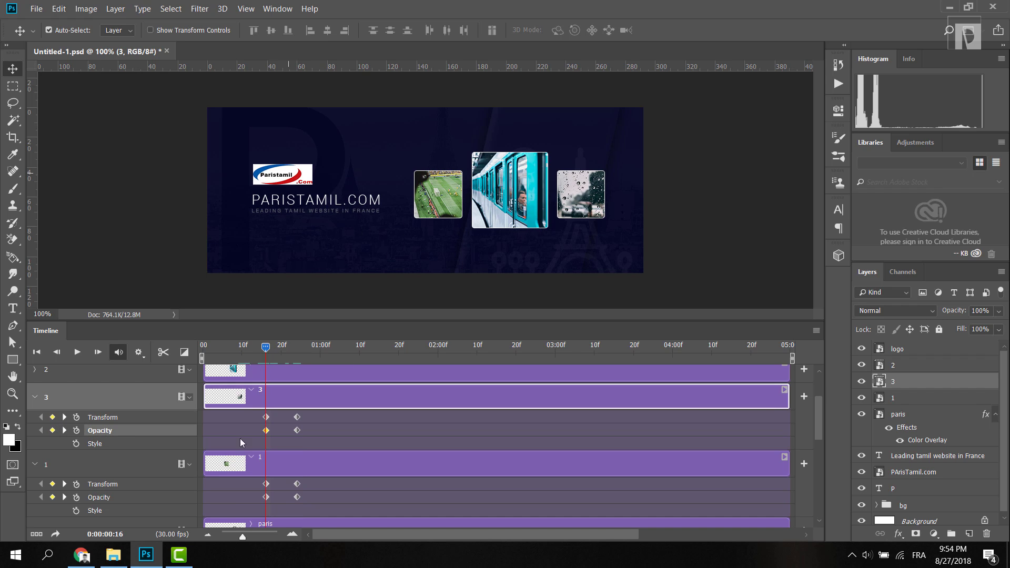
Select the frame 16 Transform and Opacity keyframes of layers 3 and 1, and nudge both photos down below their final positions.
ctrl+click(266, 417)
ctrl+click(266, 484)
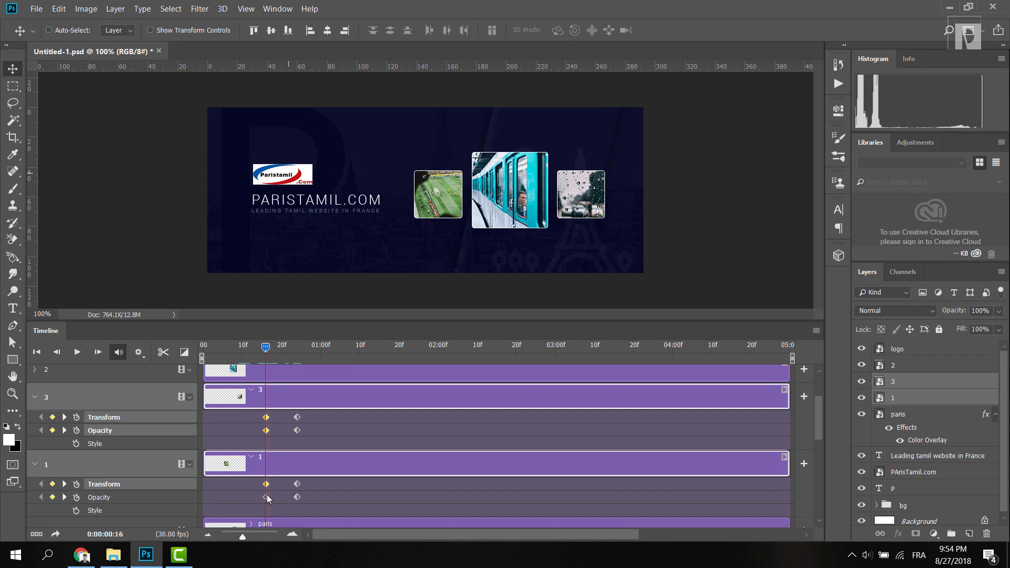
ctrl+click(266, 497)
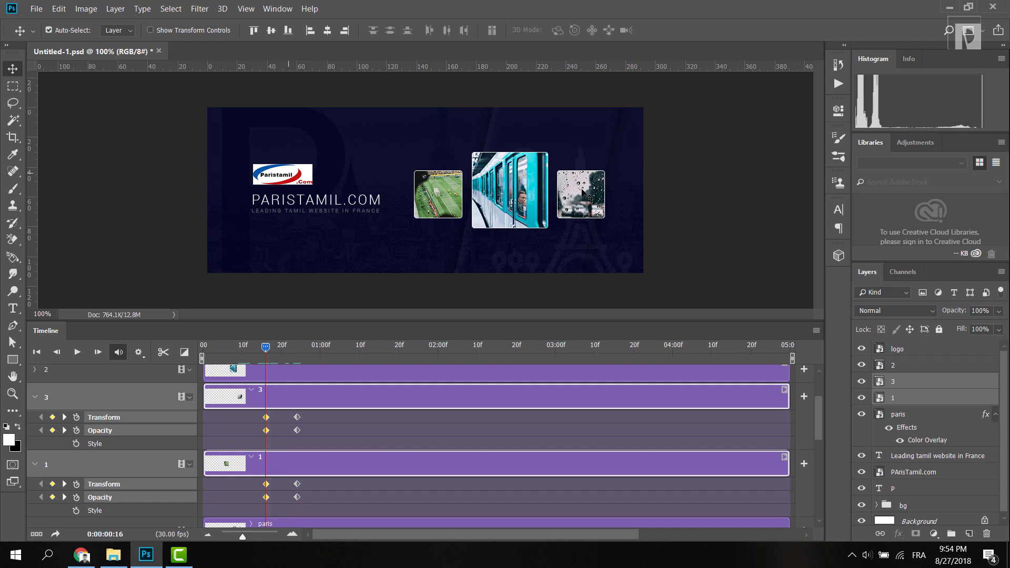
key(Down)
key(Down)
key(Down)
key(Down)
key(Down)
key(Down)
key(Down)
key(Down)
key(Down)
key(Down)
key(Down)
key(Down)
key(Down)
key(Down)
key(Down)
key(Down)
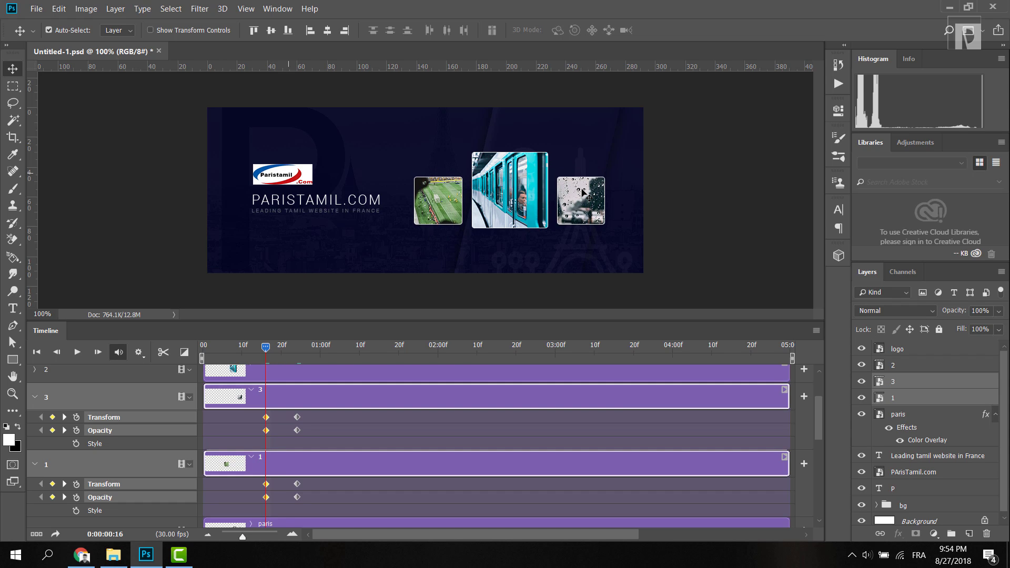
key(Down)
key(Down)
key(Down)
key(Down)
key(Down)
key(Down)
key(Down)
key(Down)
key(Down)
key(Down)
key(Down)
key(Down)
key(Down)
key(Down)
key(Down)
key(Down)
key(Down)
key(Down)
key(Down)
key(Down)
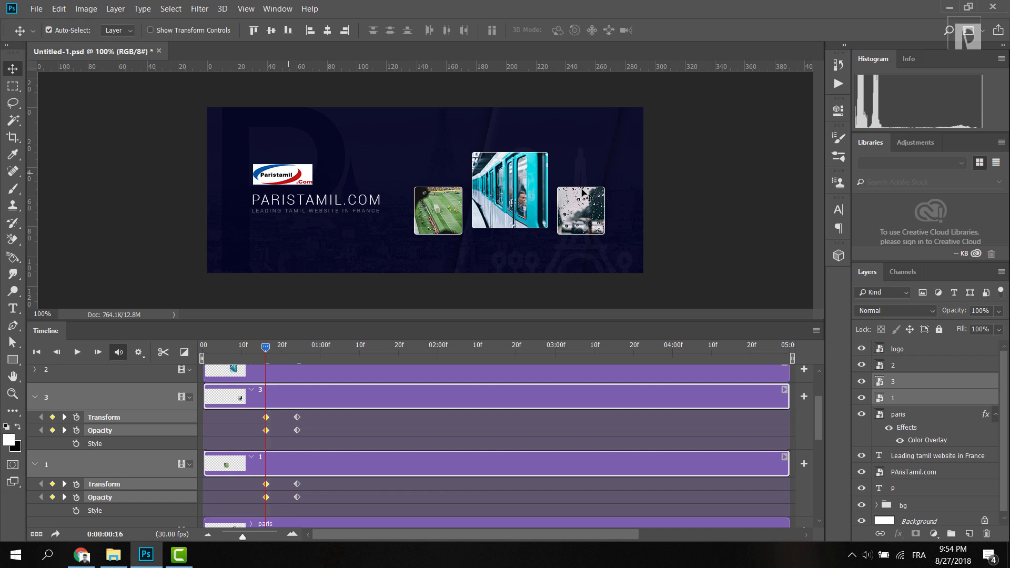
key(Down)
key(Down)
key(Down)
Set the opacity of layers 3 and 1 to 0% at frame 16, and scrub the playhead around that frame.
click(999, 312)
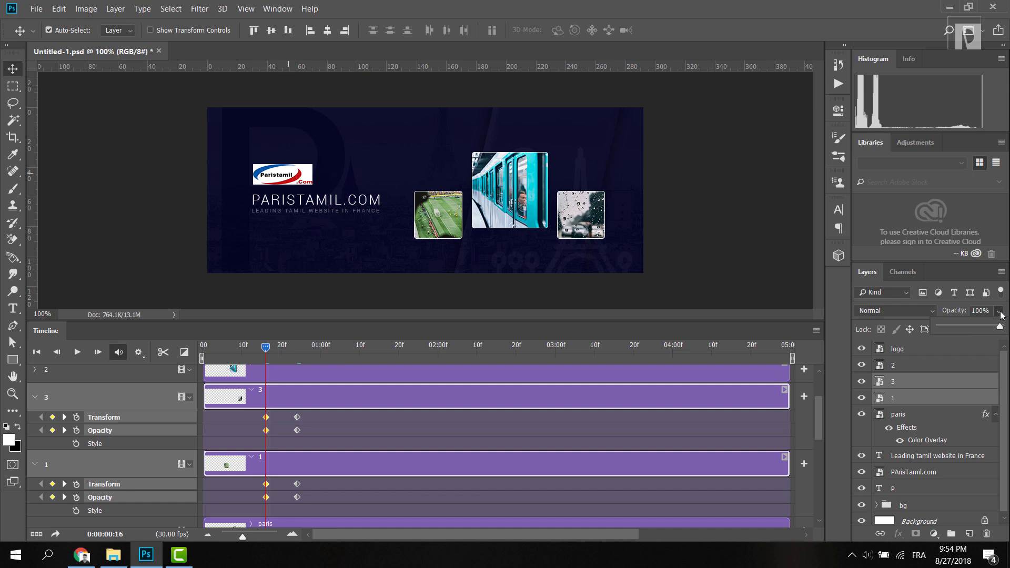
drag(987, 330, 831, 342)
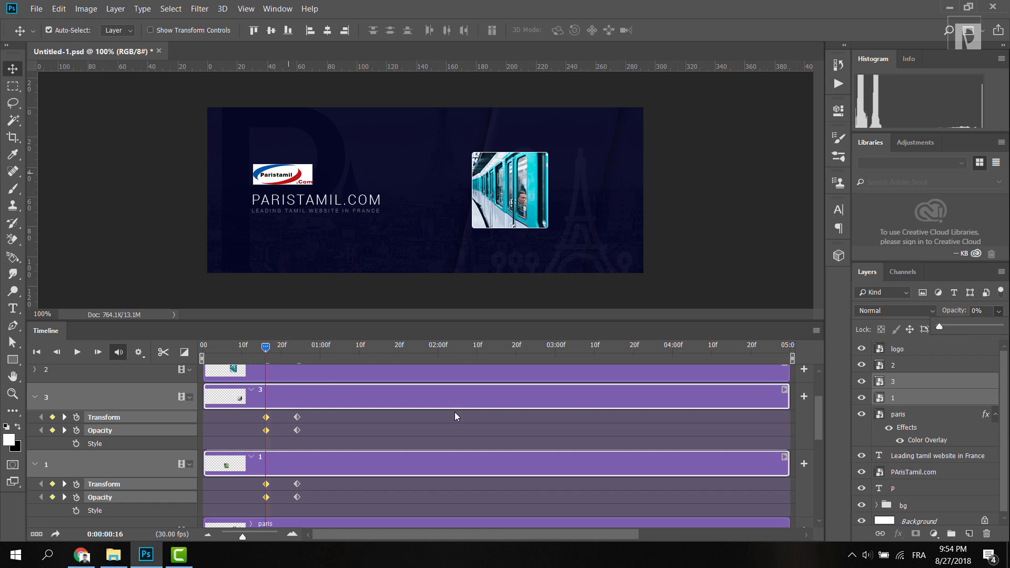
mouse_move(267, 348)
mouse_down()
mouse_move(307, 357)
mouse_move(248, 352)
mouse_move(302, 360)
mouse_move(266, 356)
mouse_up()
click(270, 356)
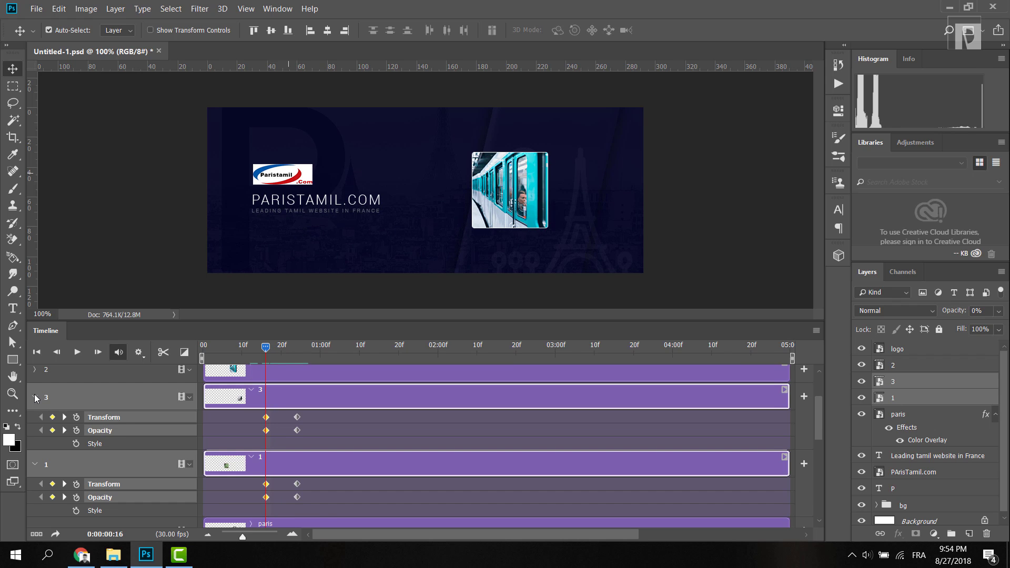
Give layer 2 Transform and Opacity keyframes at frames 16 and 24, with the photo shifted up and 0% opacity at frame 16.
click(35, 397)
click(36, 425)
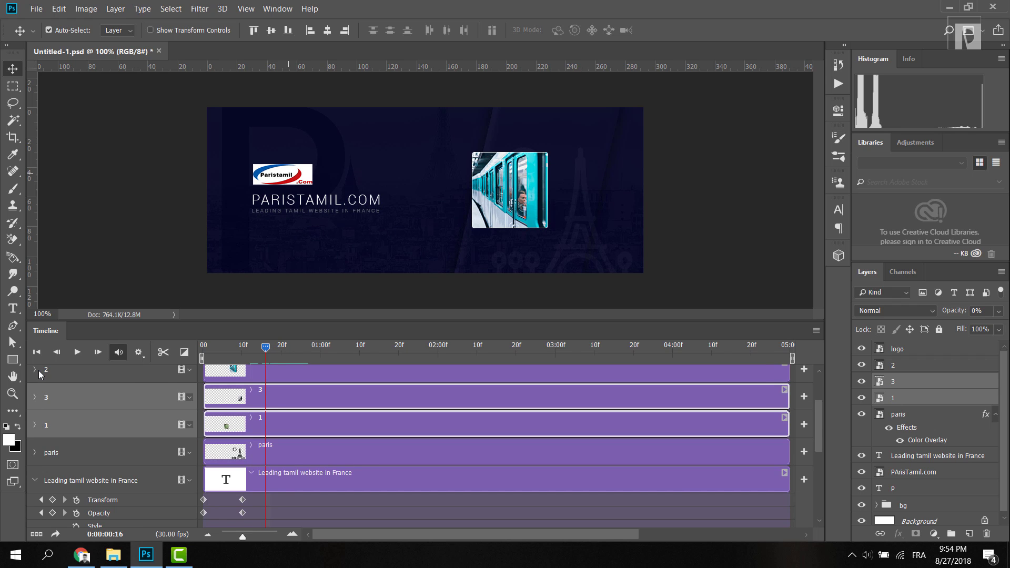
click(37, 370)
click(35, 436)
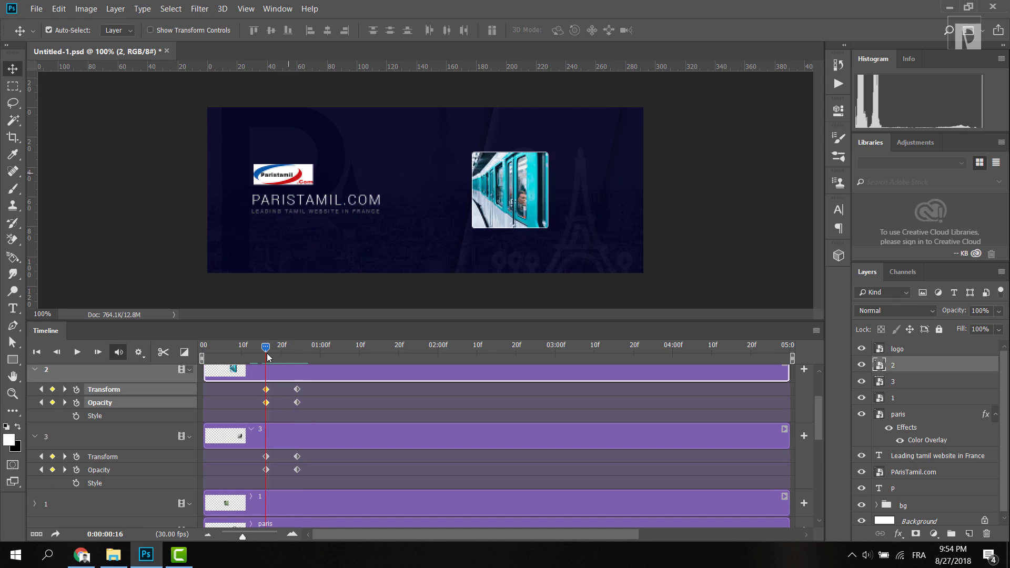
click(267, 357)
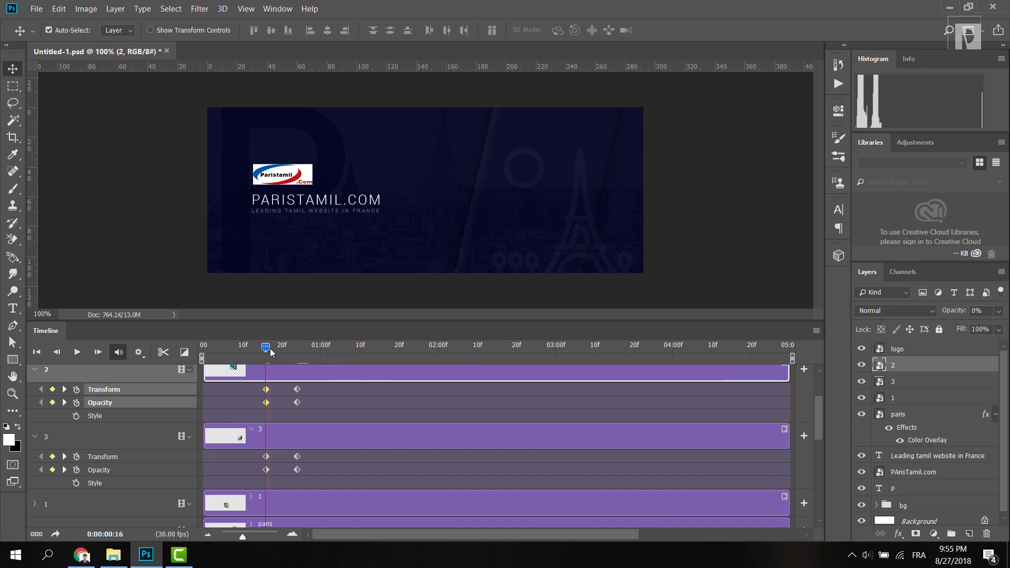
Play the animation repeatedly from the start and scrub through it to review how the title, logo and photos come in.
drag(271, 349, 203, 347)
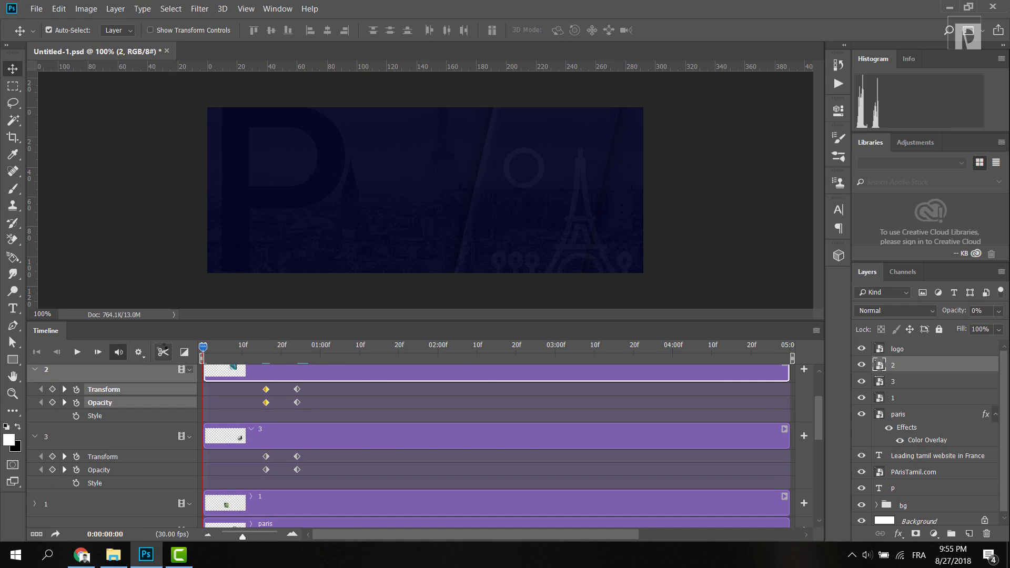
click(78, 356)
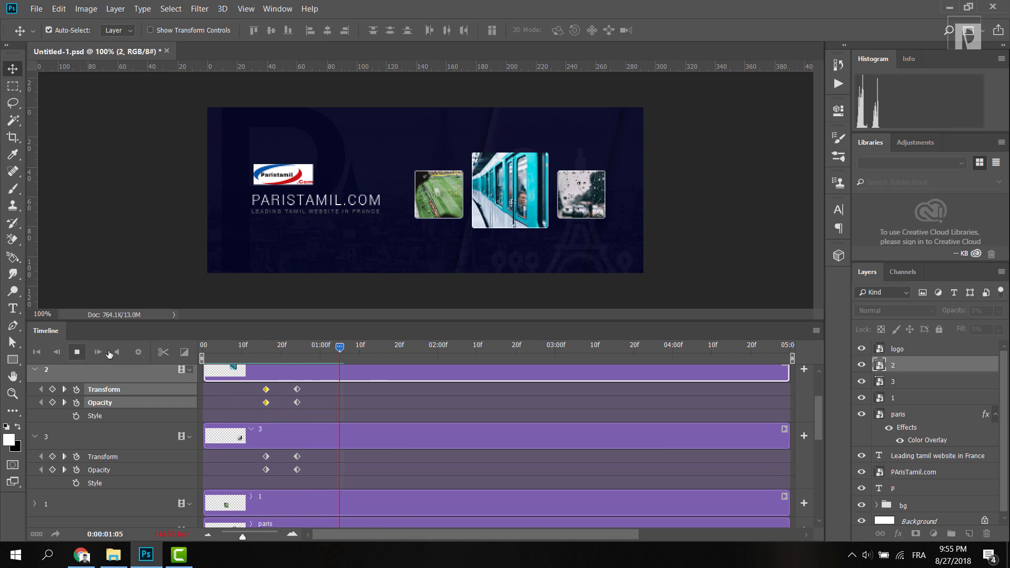
click(204, 348)
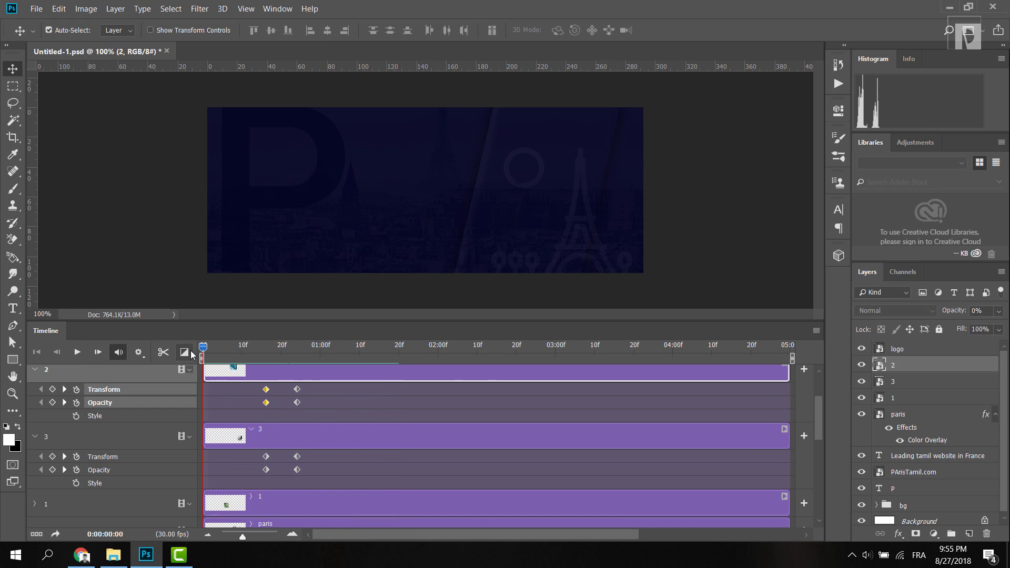
key(space)
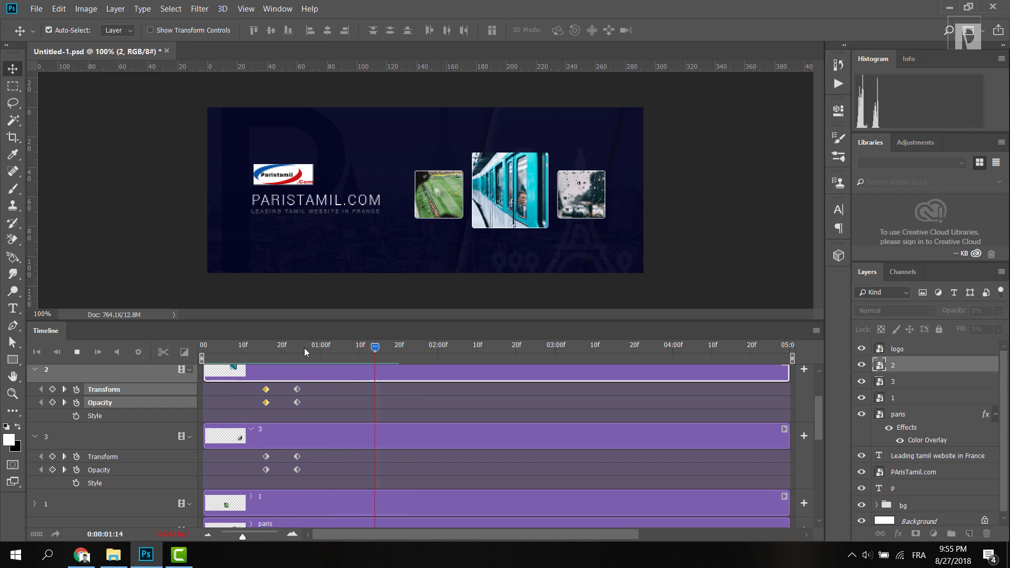
click(204, 348)
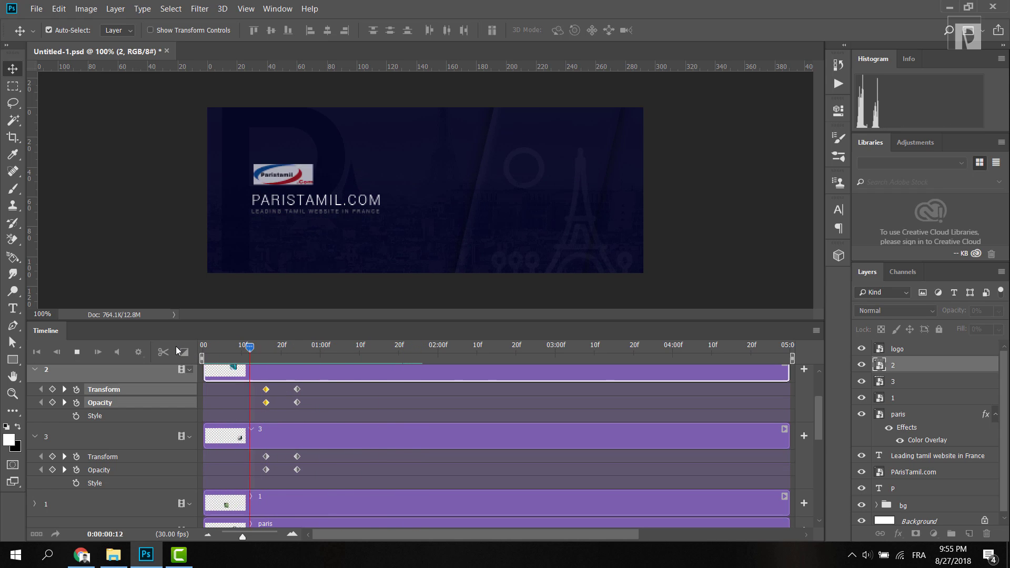
click(200, 351)
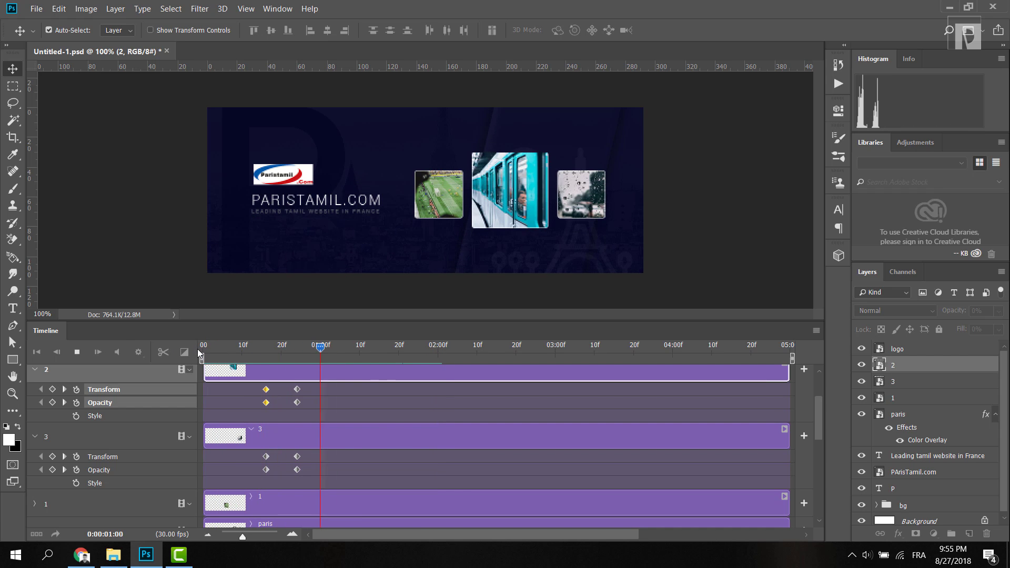
click(309, 352)
drag(309, 355, 207, 357)
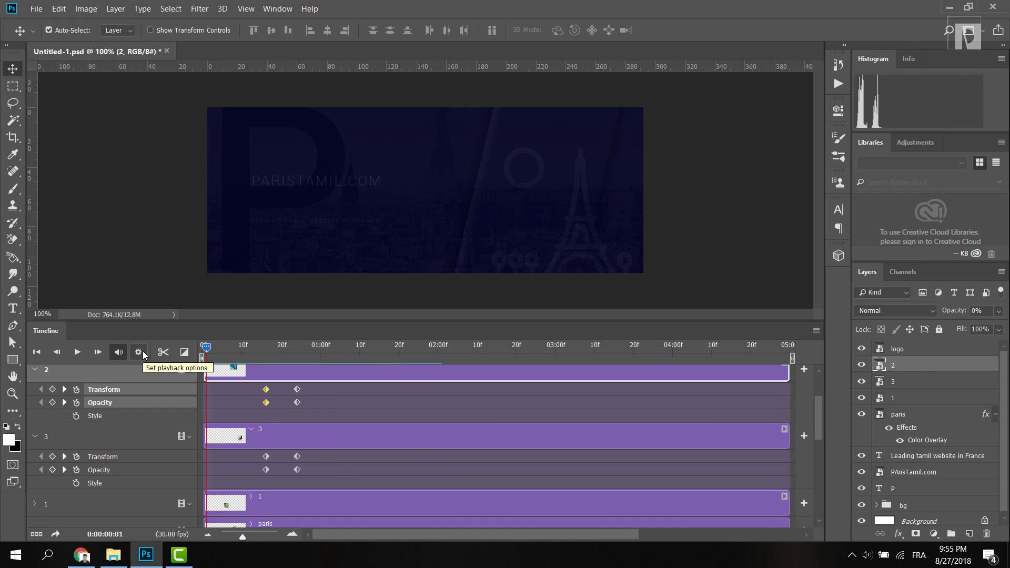
drag(206, 348, 277, 346)
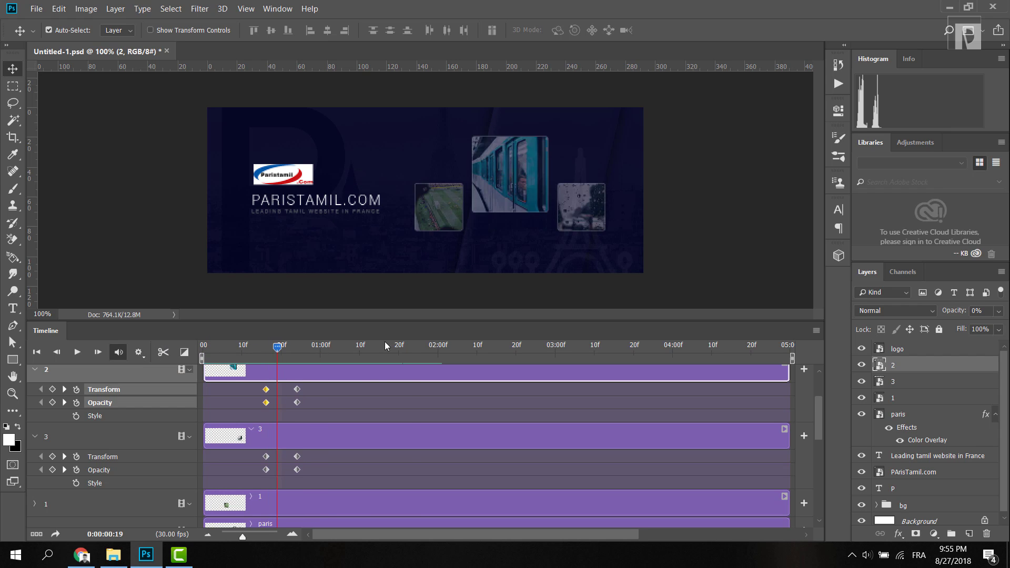
Trim all the timeline clips, including 2, 3, 1 and paris, to end at 02:00, and save the document.
drag(386, 346, 440, 350)
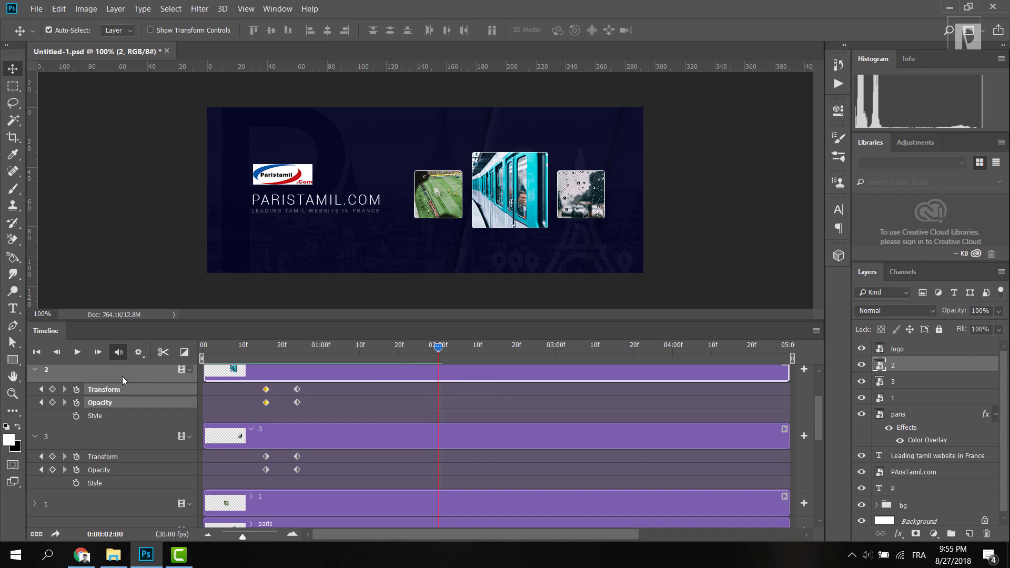
click(35, 369)
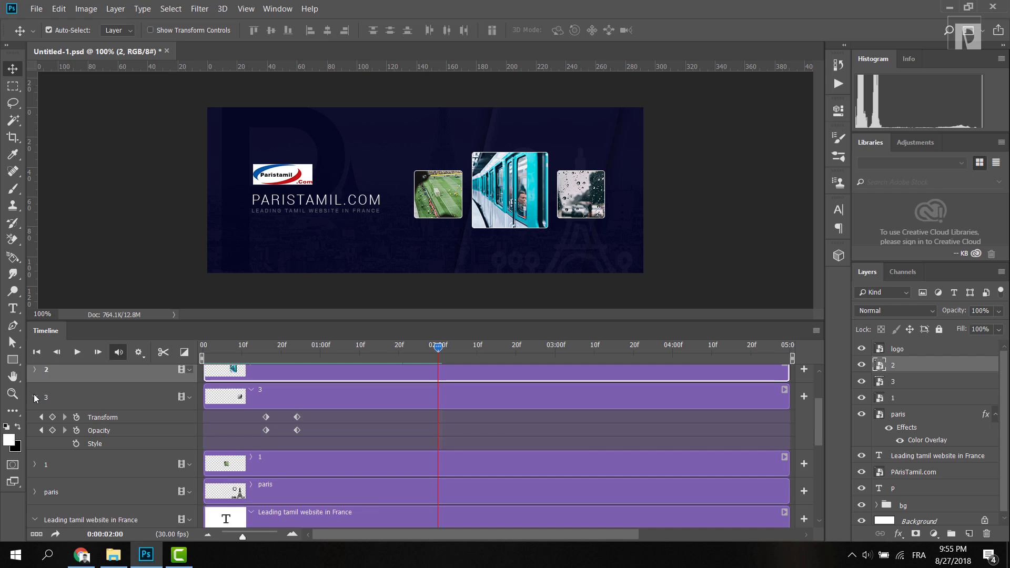
click(34, 393)
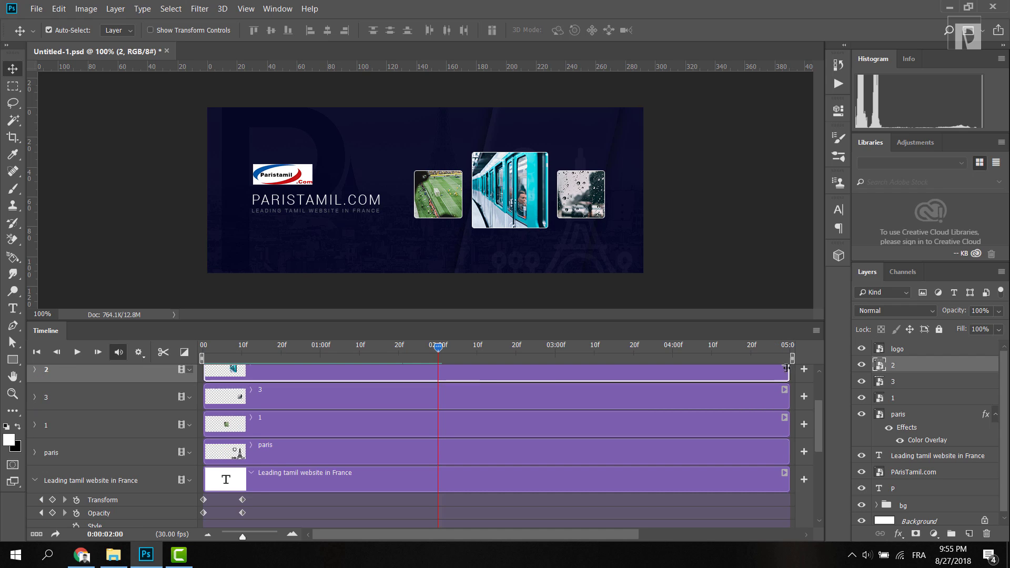
drag(789, 374, 438, 398)
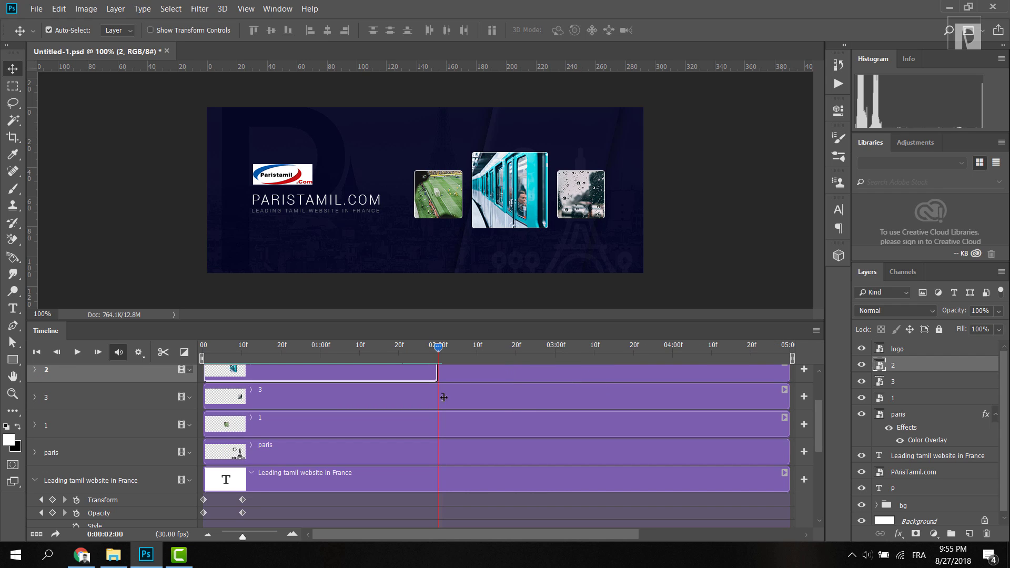
drag(762, 399, 442, 420)
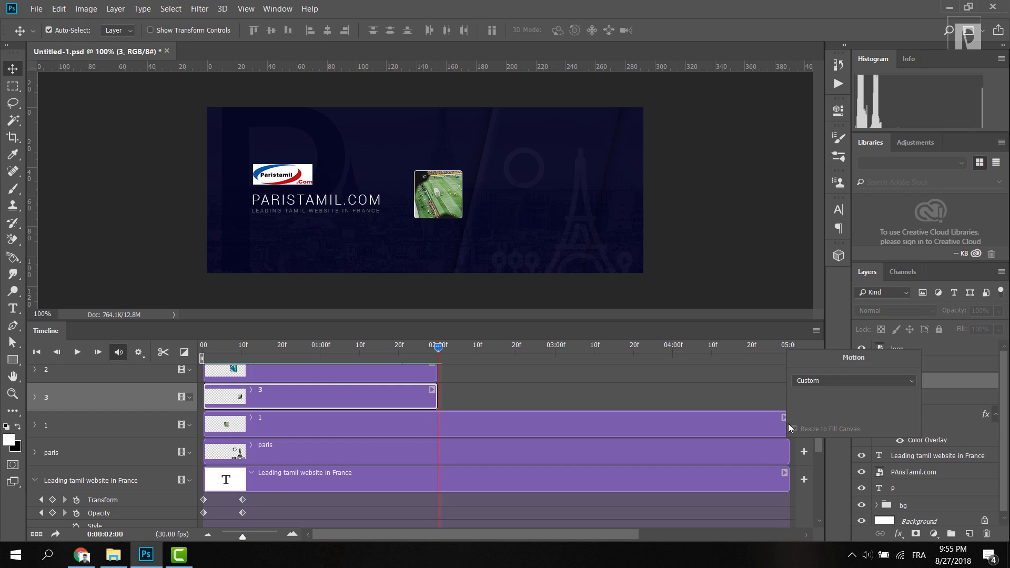
click(773, 429)
drag(787, 427, 437, 427)
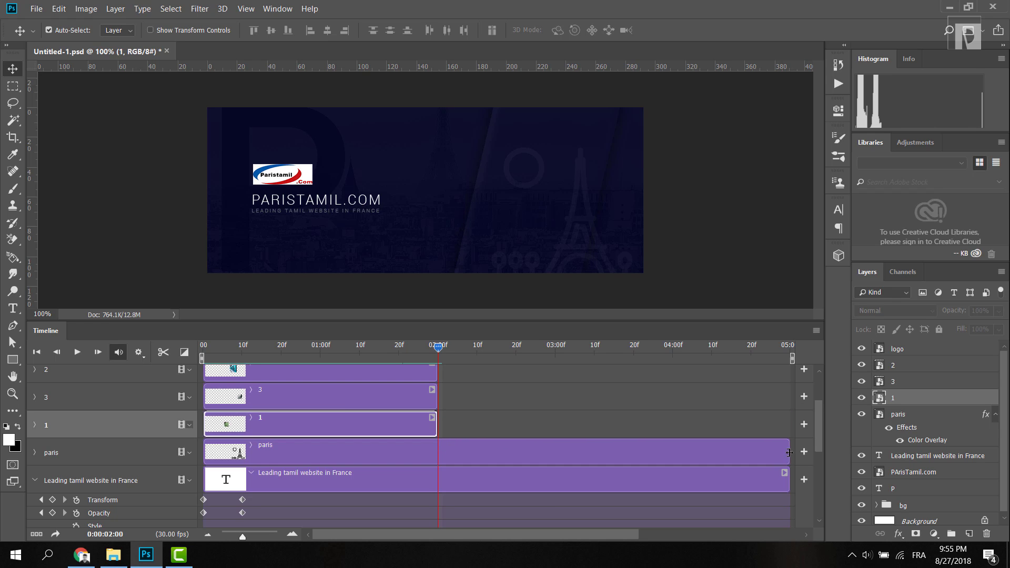
drag(788, 451, 437, 448)
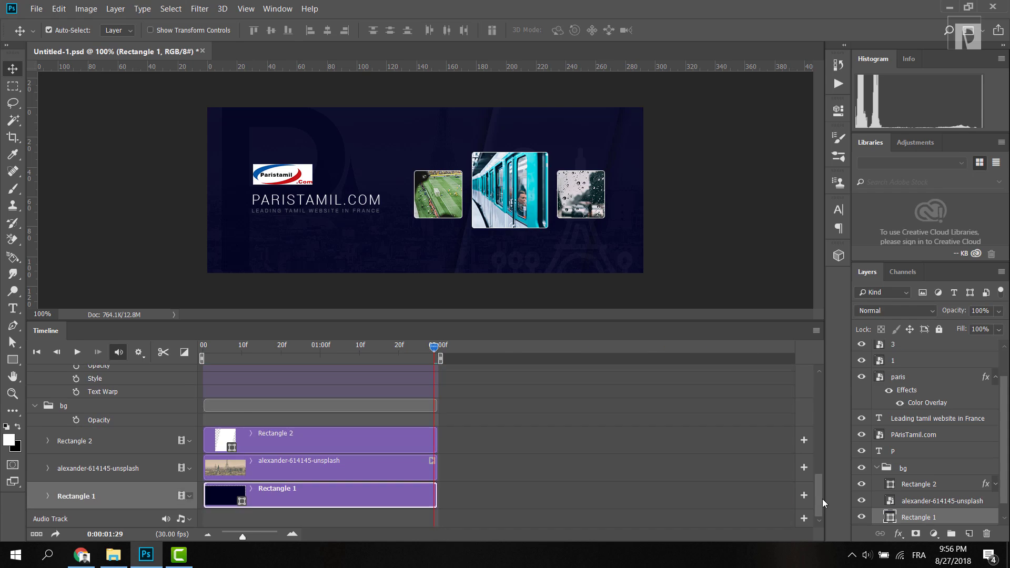
key(ctrl+s)
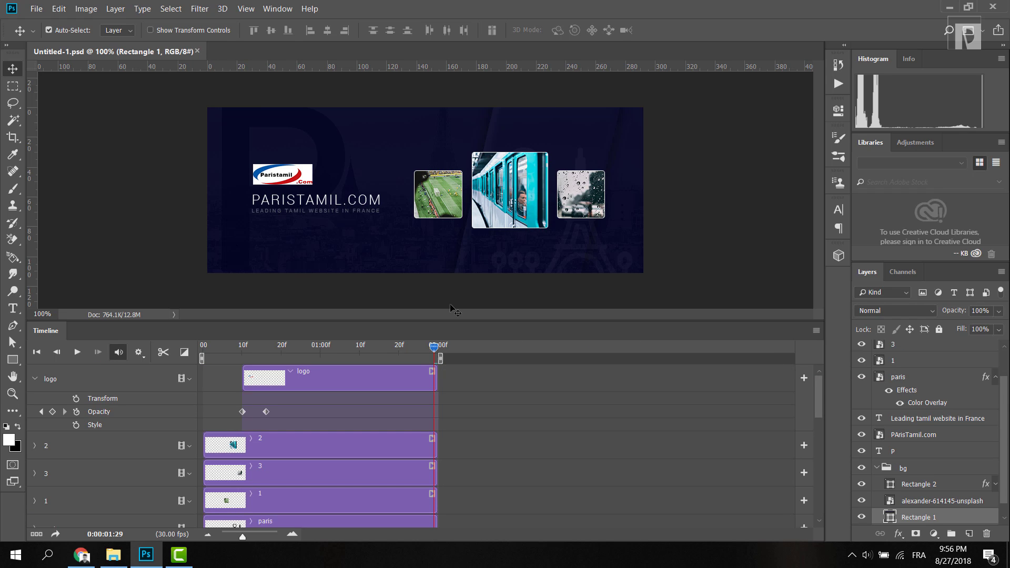
Render the whole timeline as an H.264 video named fb-cover.mp4, High Quality, at 828 x 315 and 30 fps.
key(space)
click(37, 9)
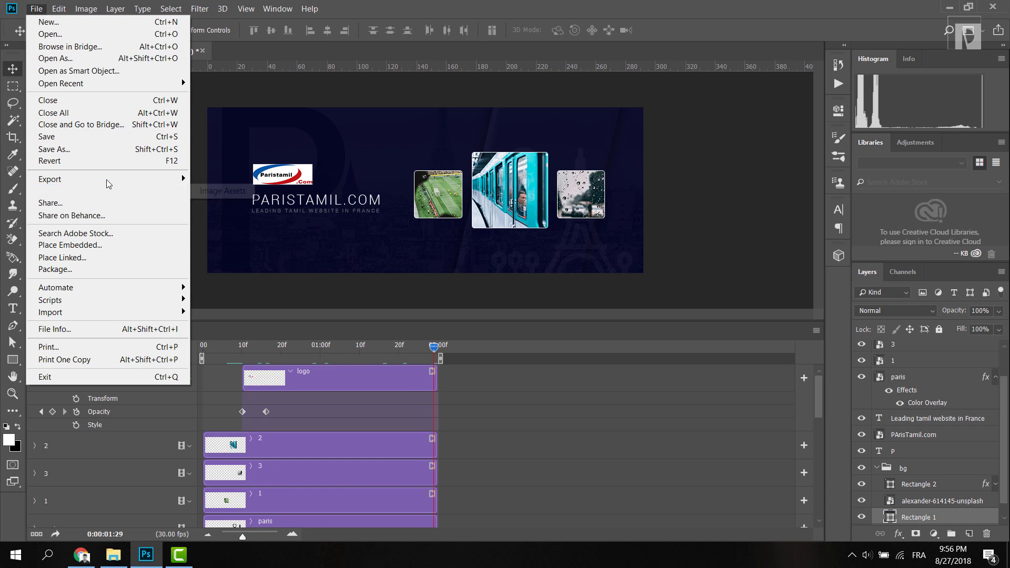
mouse_move(108, 183)
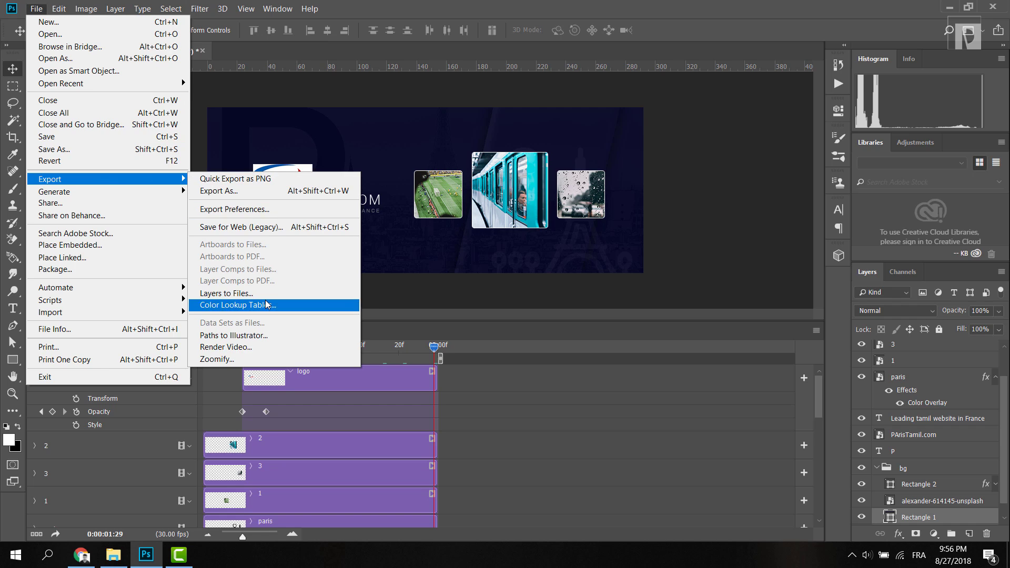
click(246, 347)
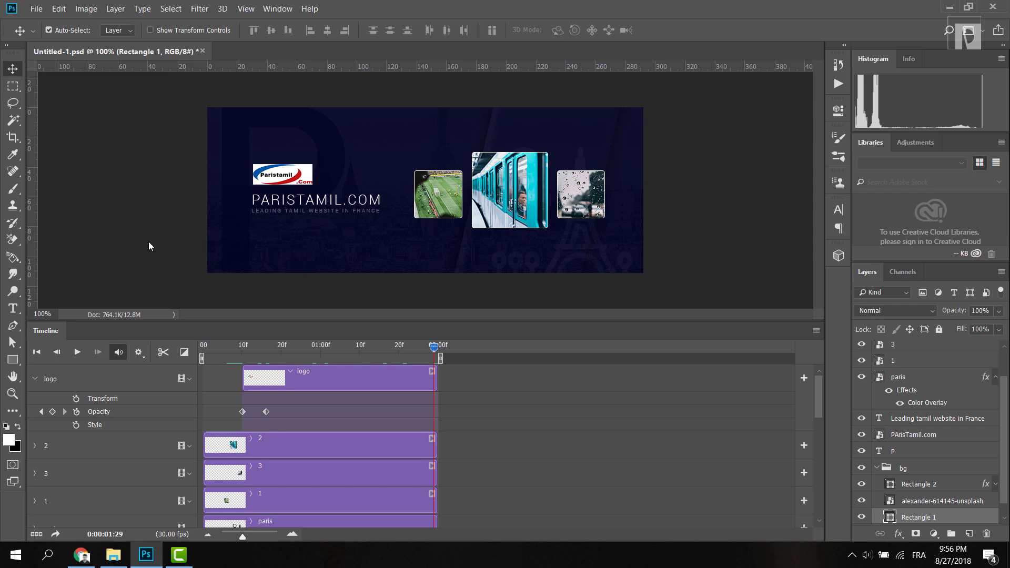
click(392, 144)
drag(385, 144, 279, 146)
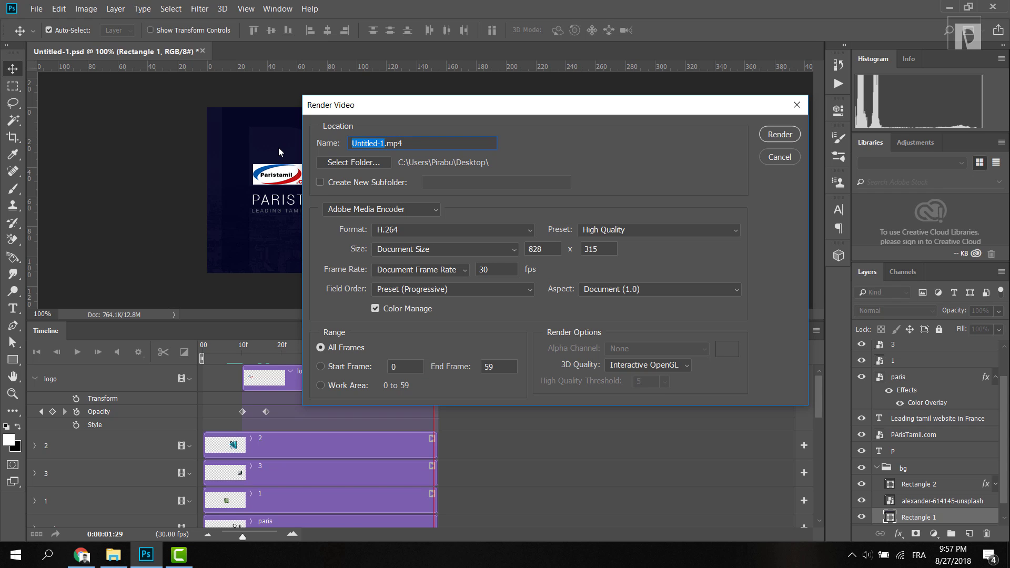
text(fb-cover)
double_click(533, 249)
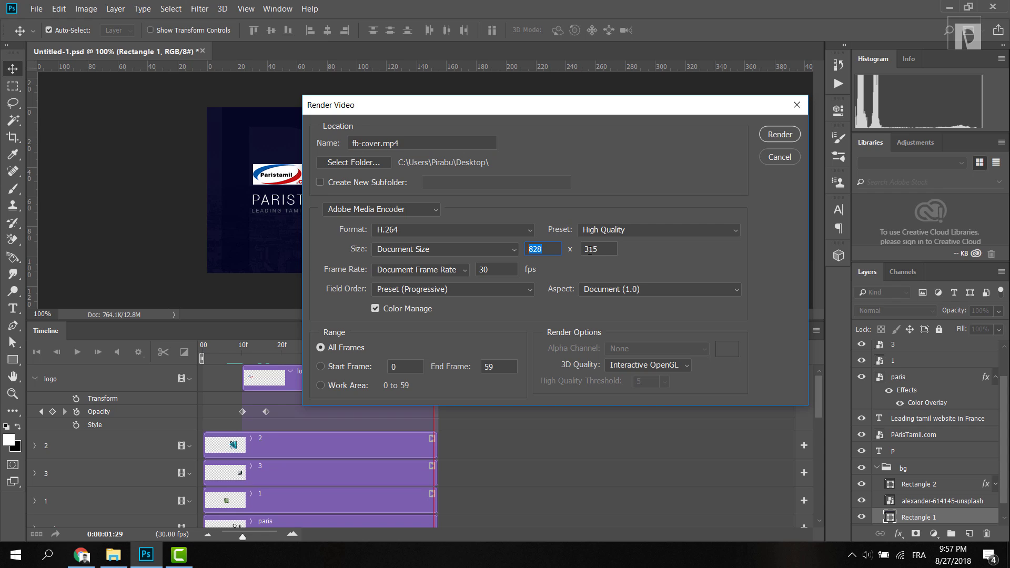
key(Tab)
click(772, 135)
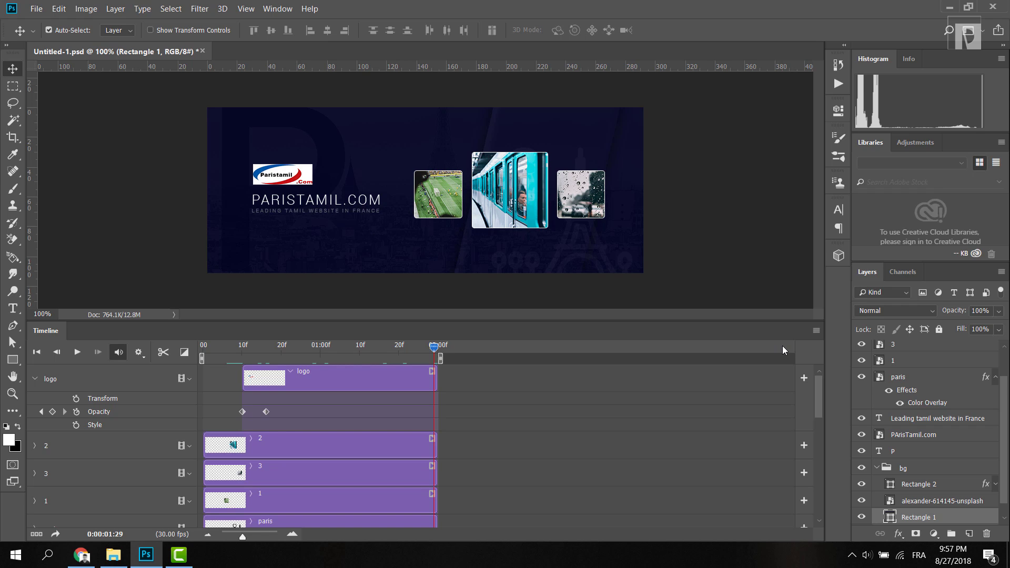
Try to trim the canvas on all four sides based on the top left pixel color.
click(84, 11)
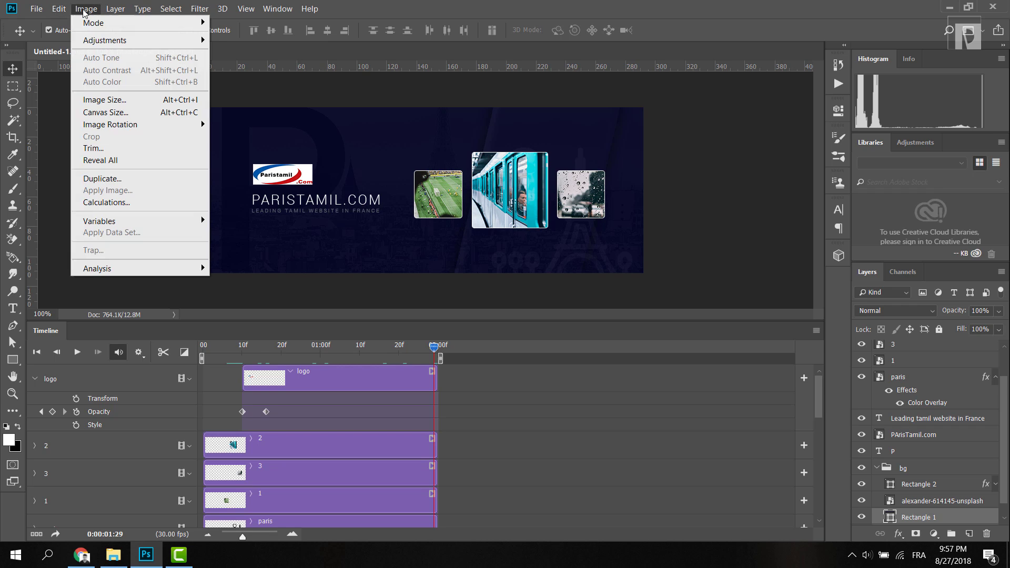
click(107, 148)
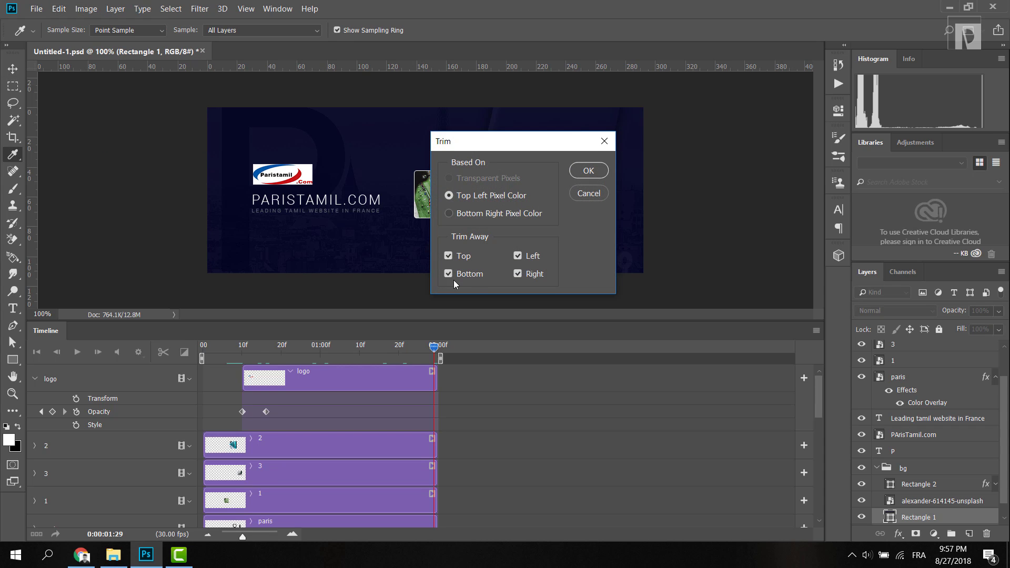
click(588, 170)
key(v)
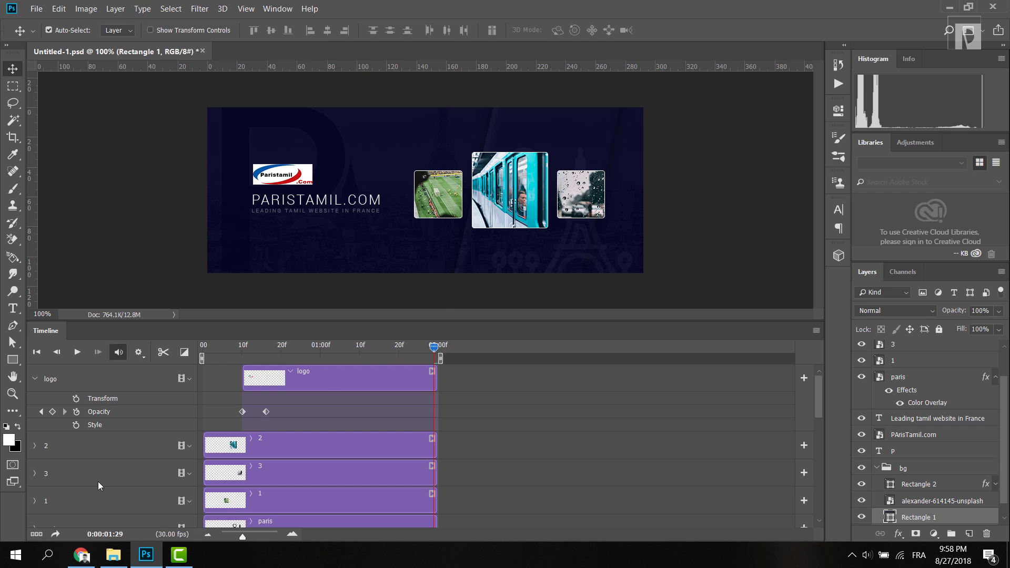
Switch to Chrome, try to upload fb-cover.mp4 from the Desktop as the TamilClone.com Facebook page's cover, and check the required video length.
click(82, 554)
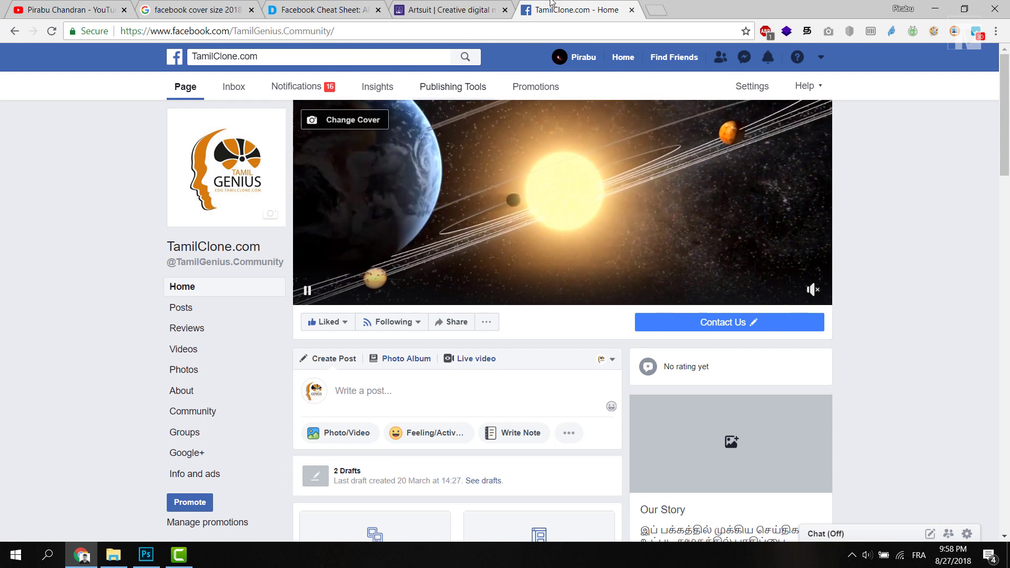
click(347, 120)
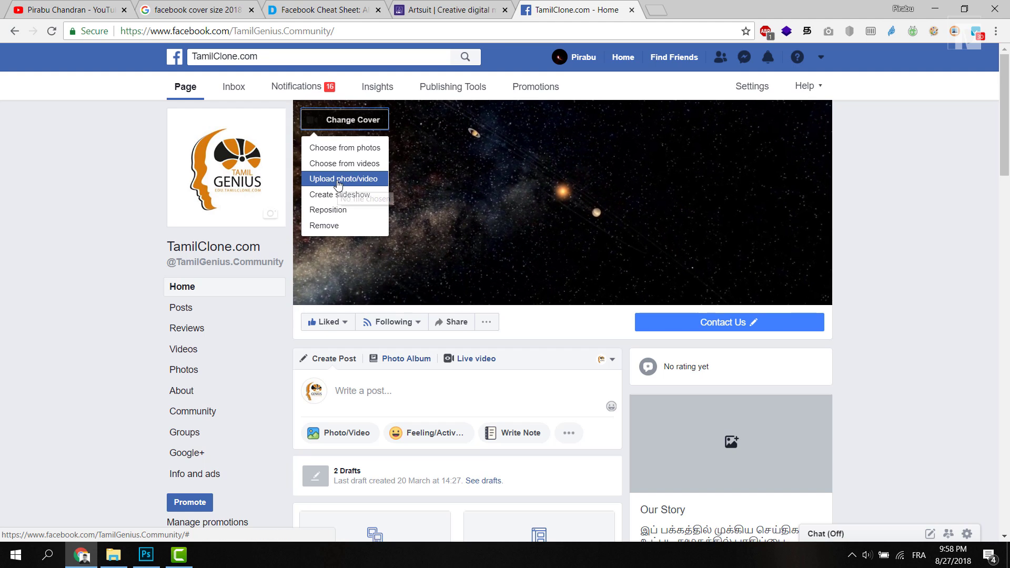
click(357, 179)
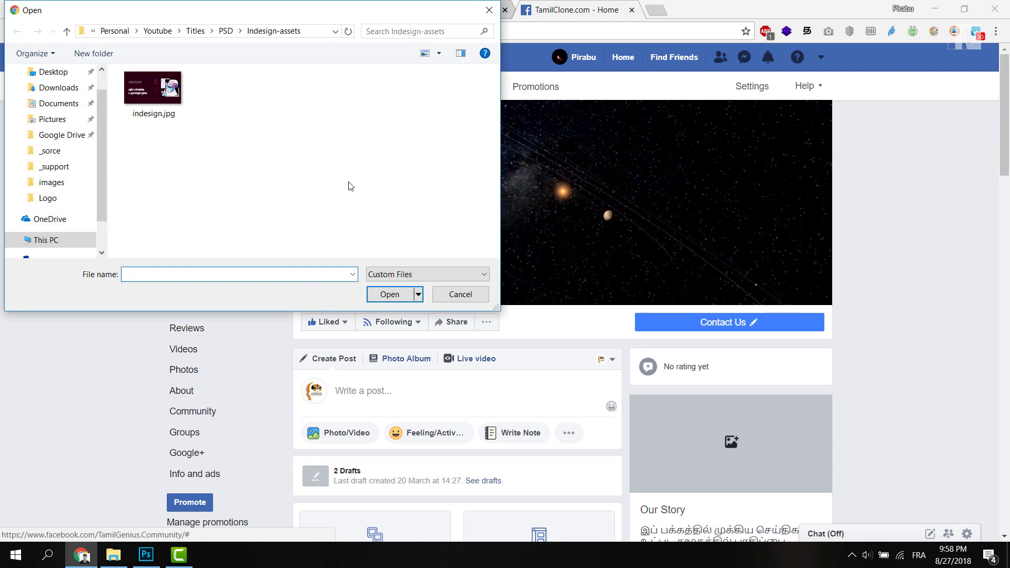
click(48, 72)
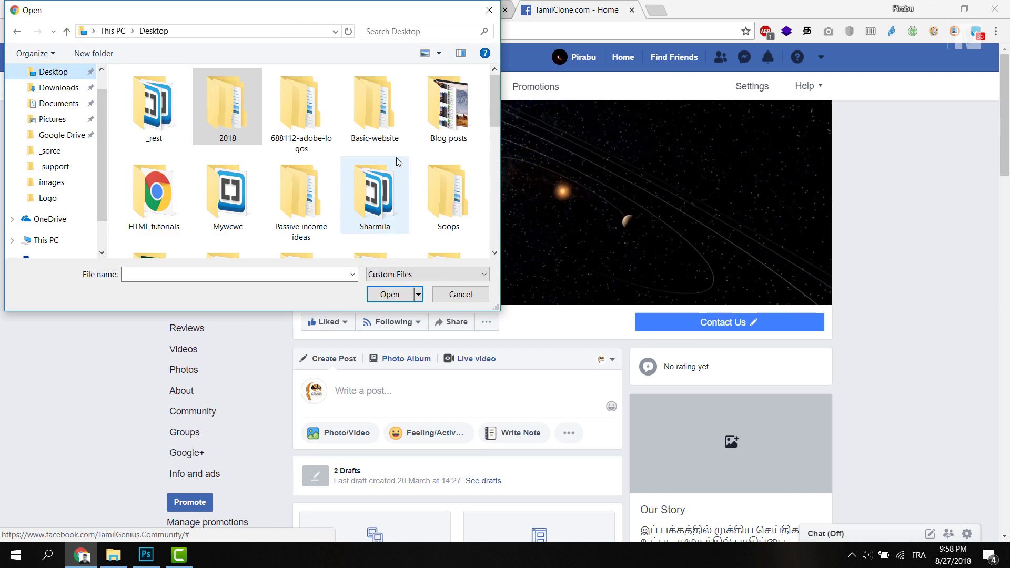
scroll(488, 253, down, 5)
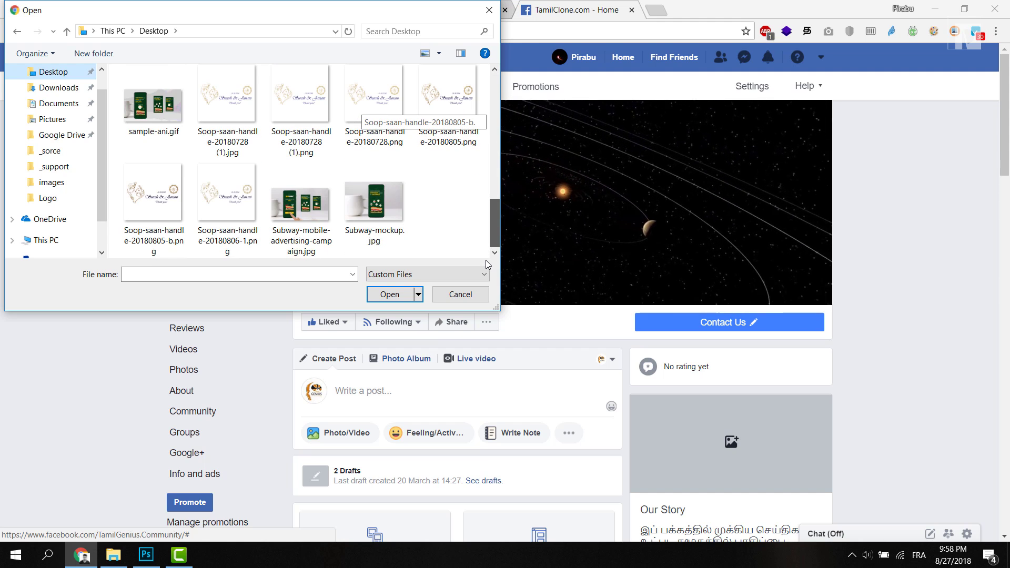
scroll(490, 223, up, 3)
drag(491, 213, 496, 201)
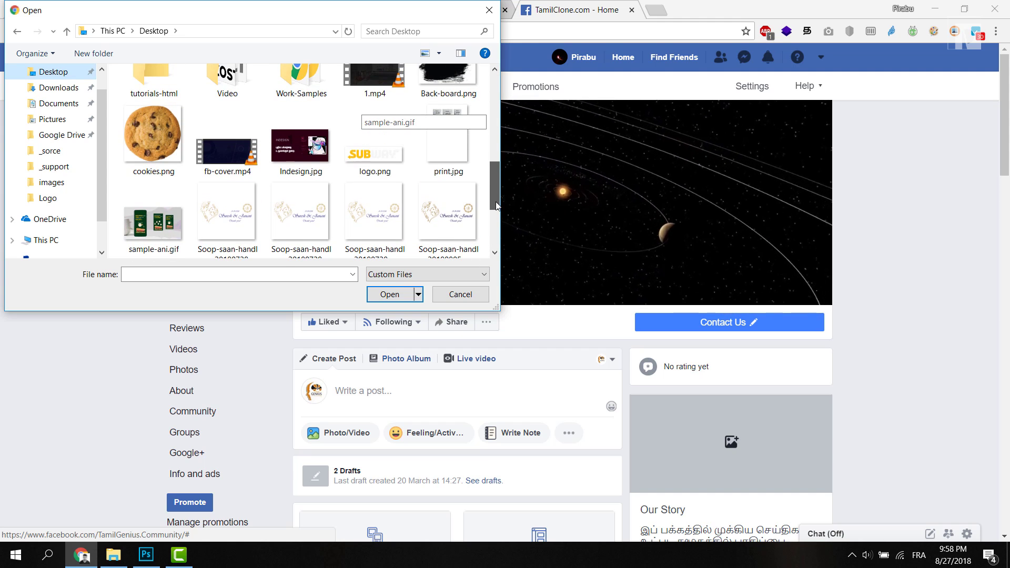
click(227, 161)
double_click(227, 160)
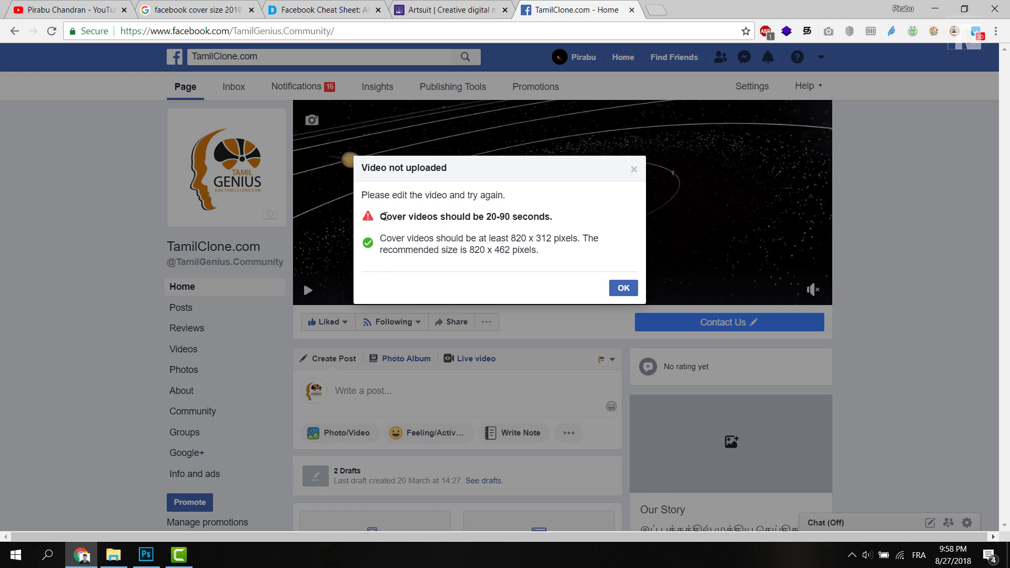
drag(487, 216, 569, 224)
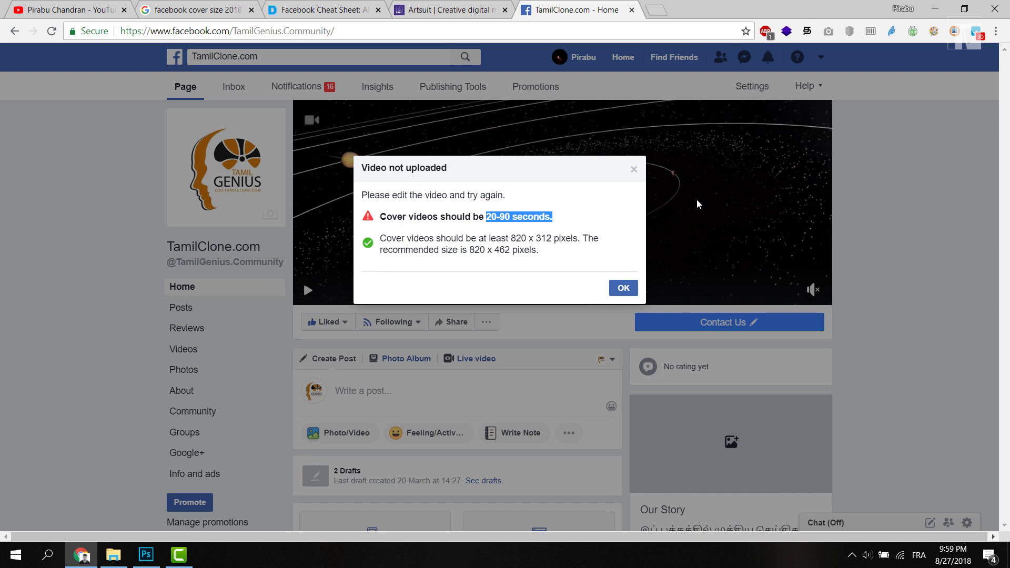
click(633, 170)
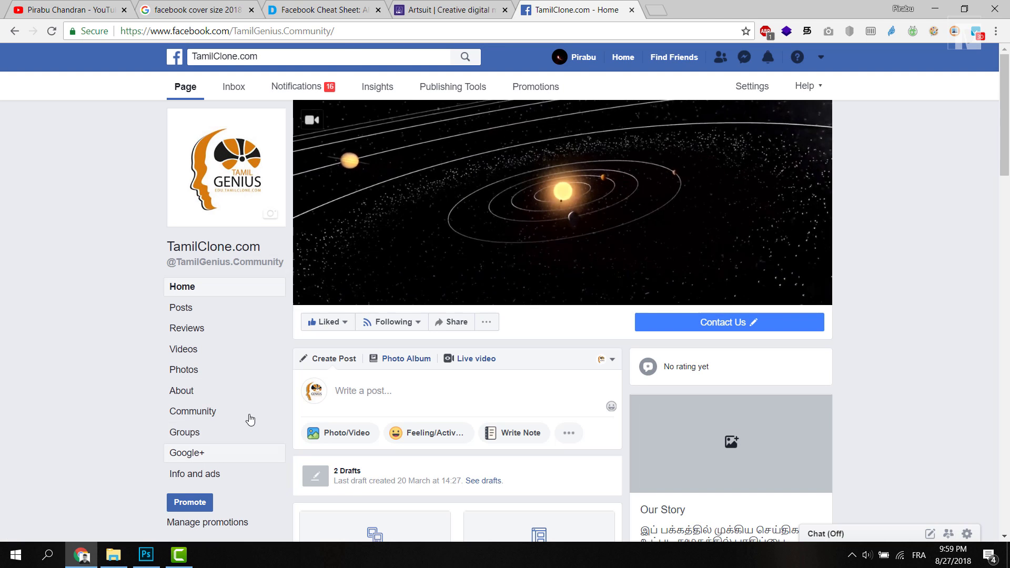
Switch to Photoshop and extend the logo and all the other timeline clips to about 21 seconds.
click(148, 560)
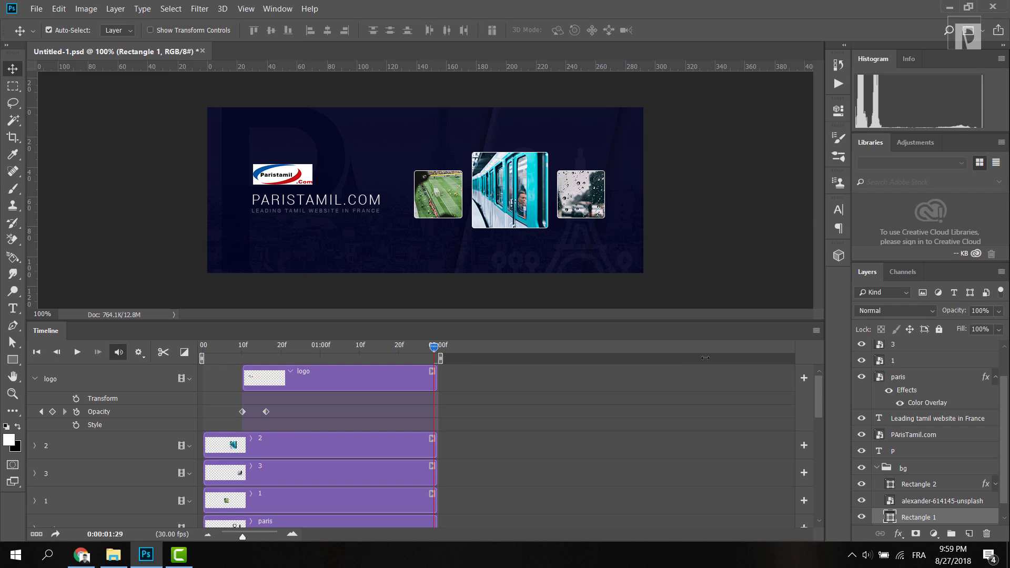
click(427, 387)
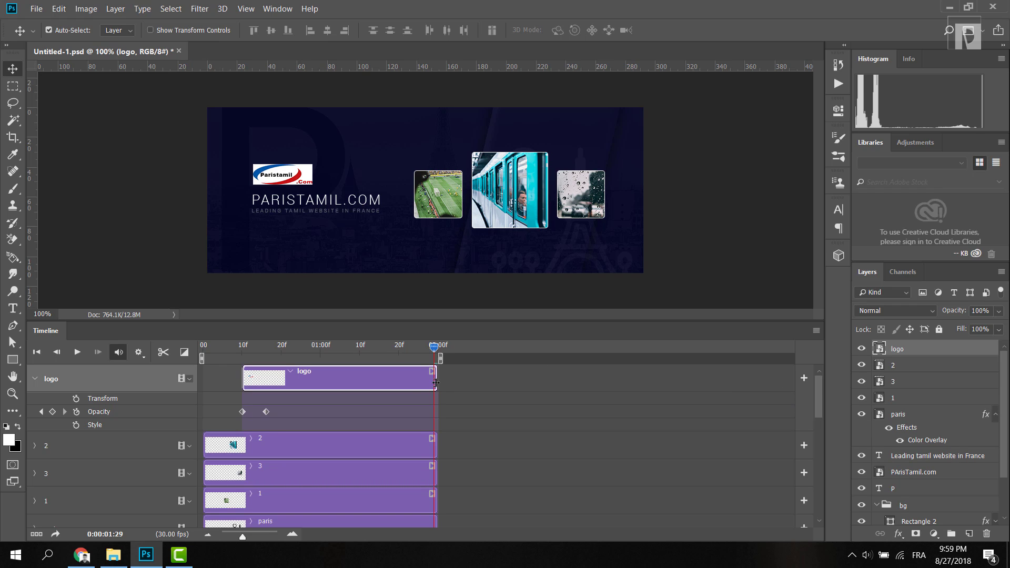
drag(435, 383, 811, 393)
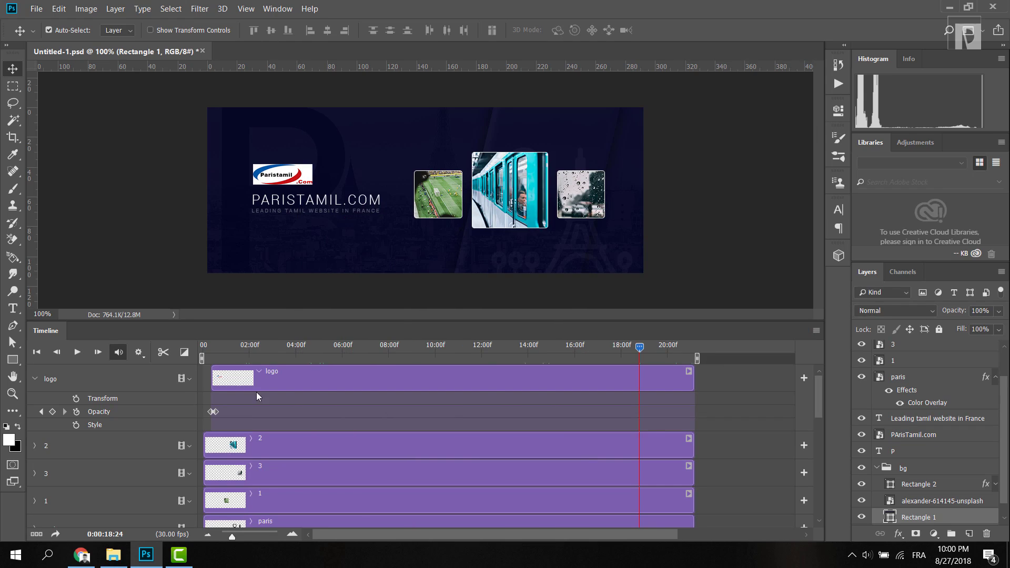
click(81, 554)
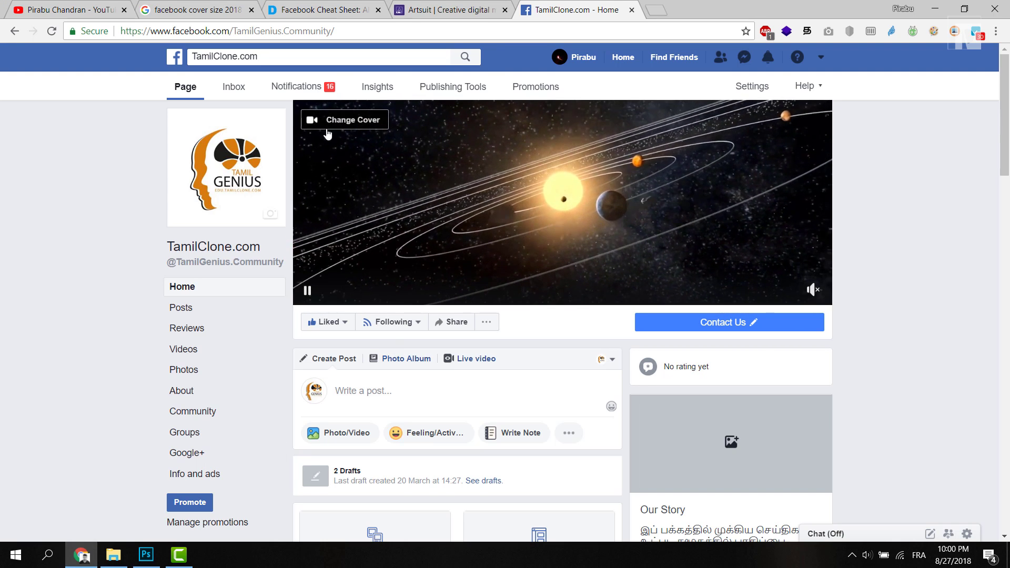
click(327, 130)
click(342, 175)
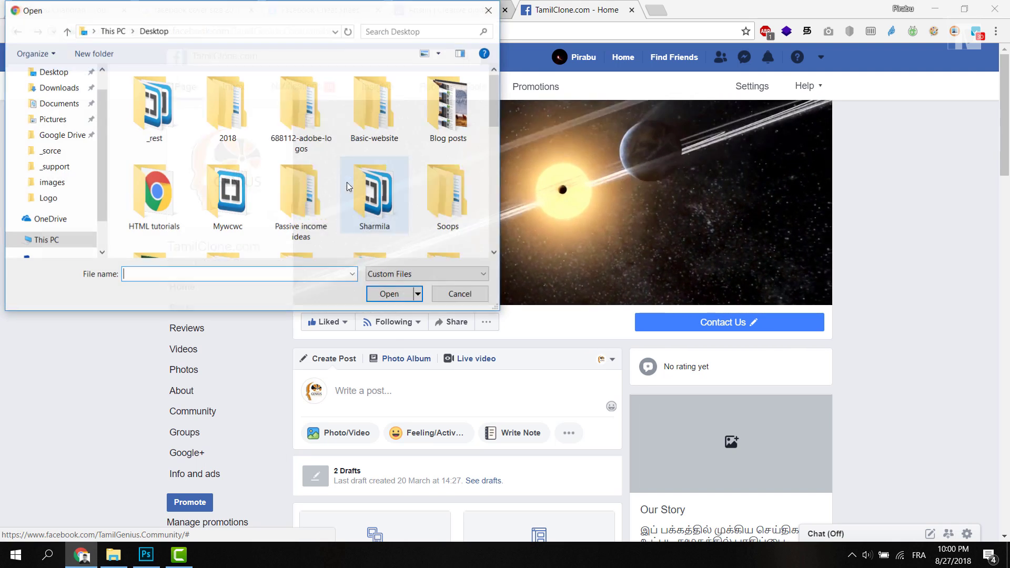
double_click(447, 197)
click(474, 293)
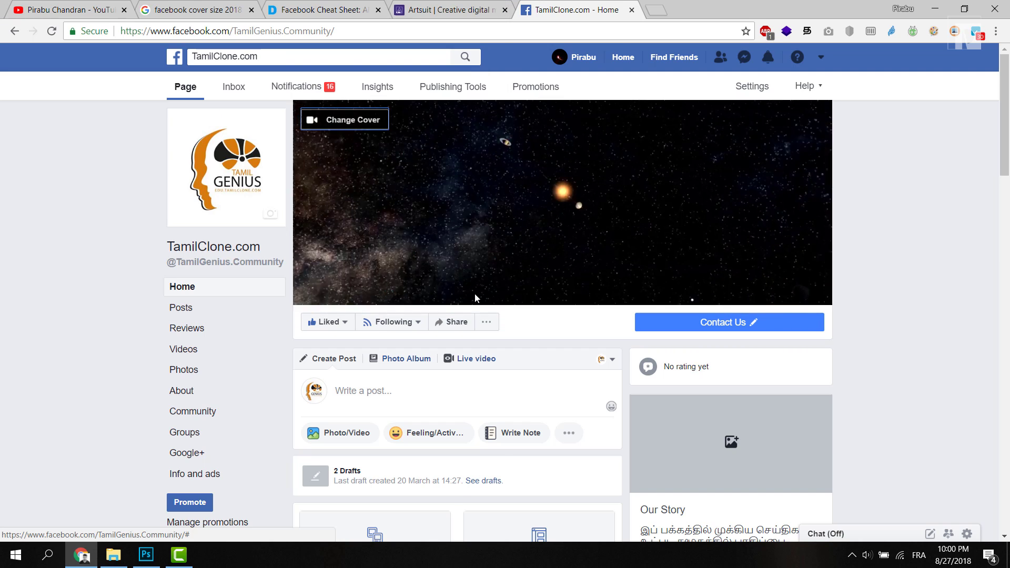